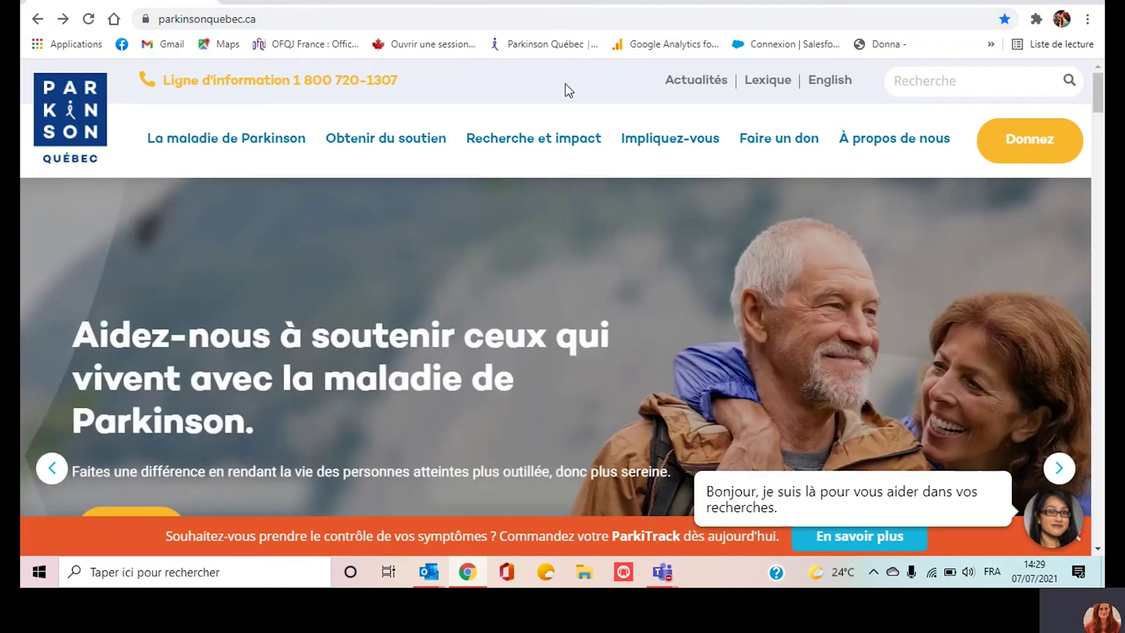
Open the Défi Vélo event page from the Impliquez-vous events and choose to participate in the campaign.
mouse_move(674, 139)
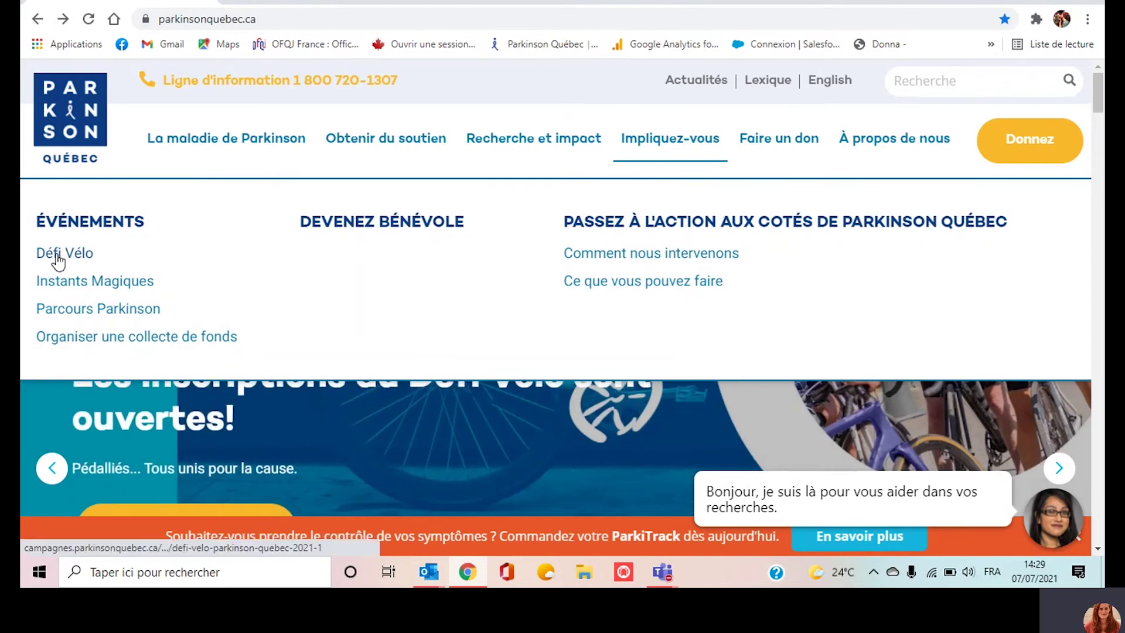
left_click(57, 257)
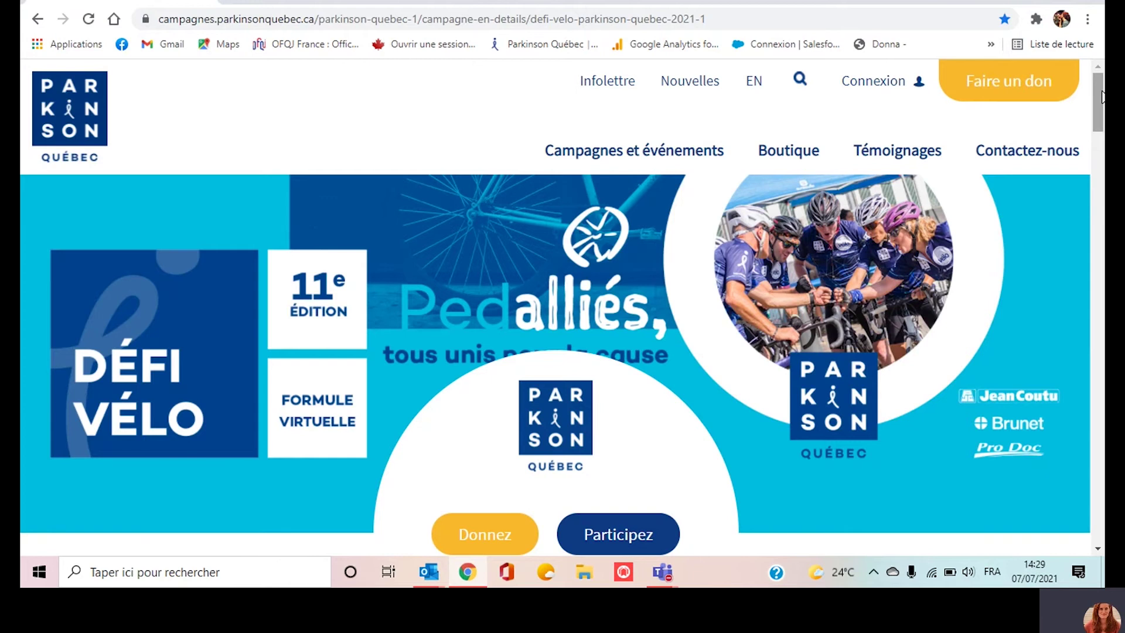
left_click_drag(1101, 96, 1102, 120)
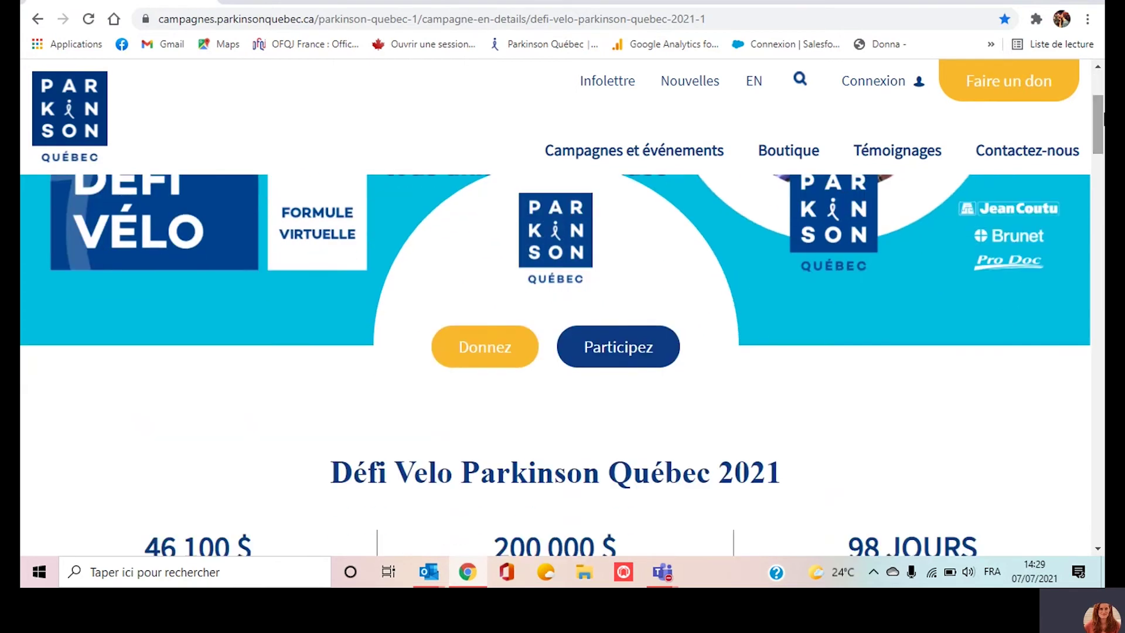
left_click(634, 348)
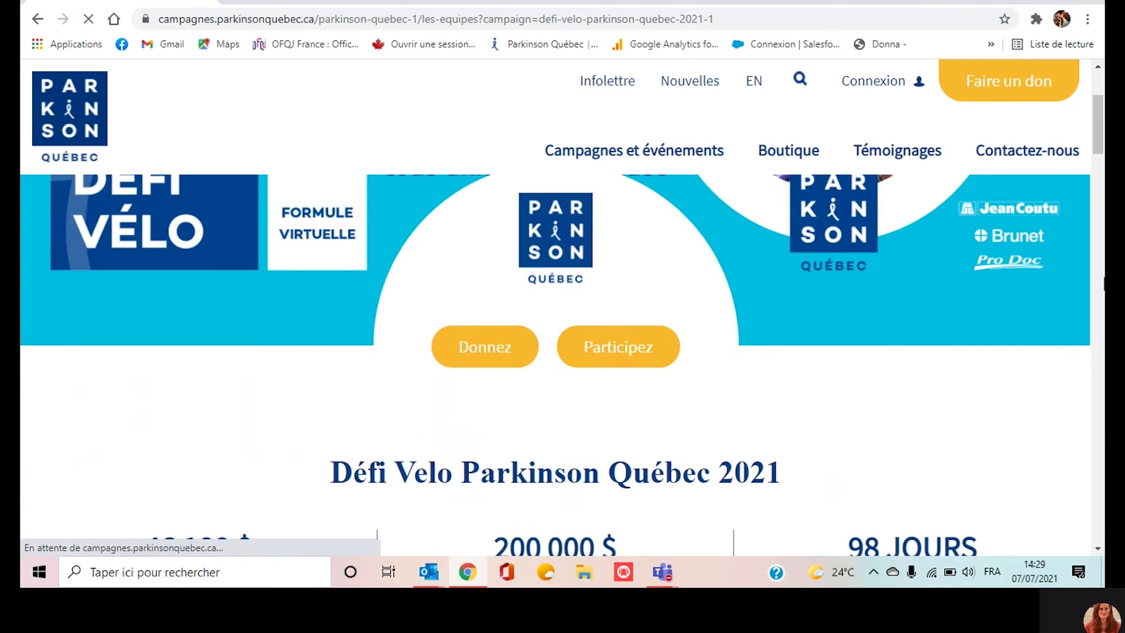
Open the account creation form and examine its personal details, password, billing address and additional information sections.
left_click_drag(1100, 198, 1101, 244)
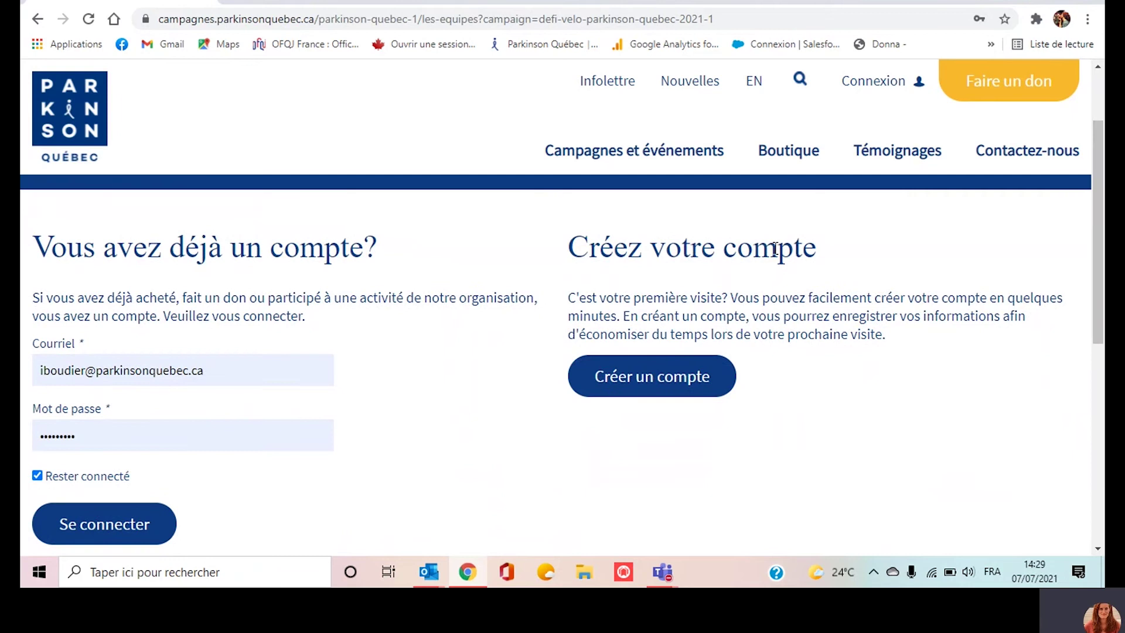
left_click(652, 381)
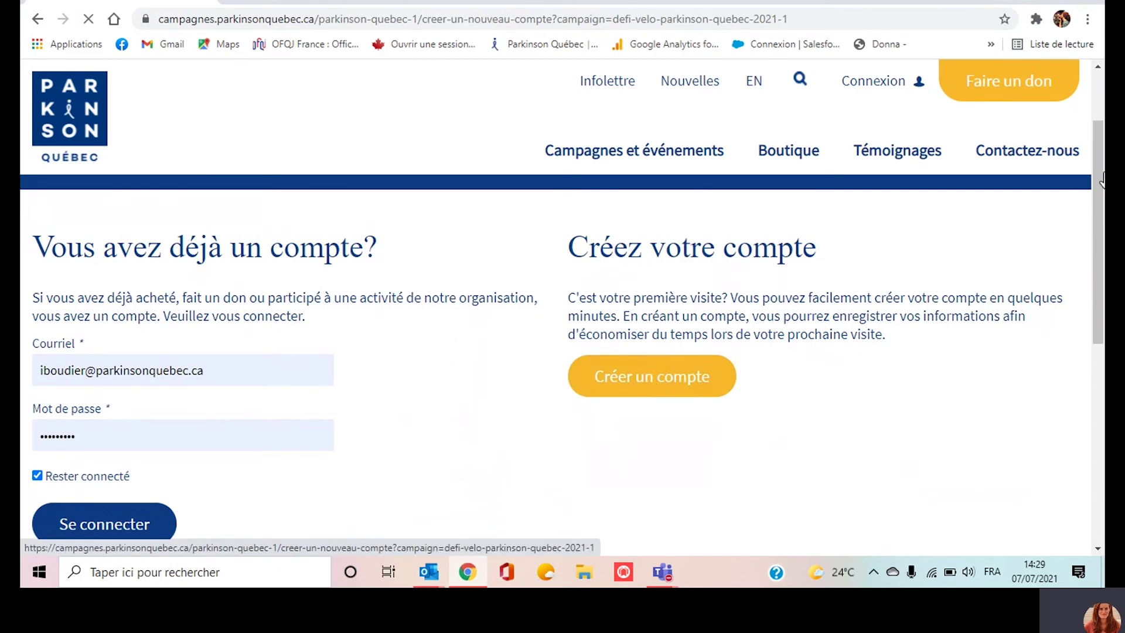
left_click_drag(1102, 123, 1103, 157)
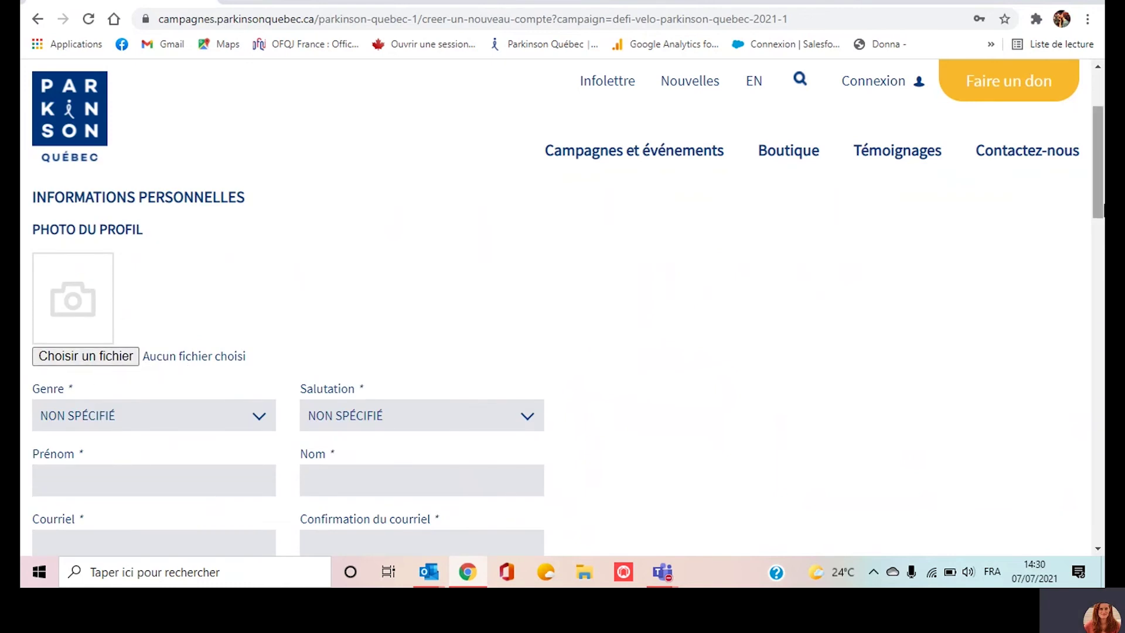
left_click_drag(1103, 208, 1103, 251)
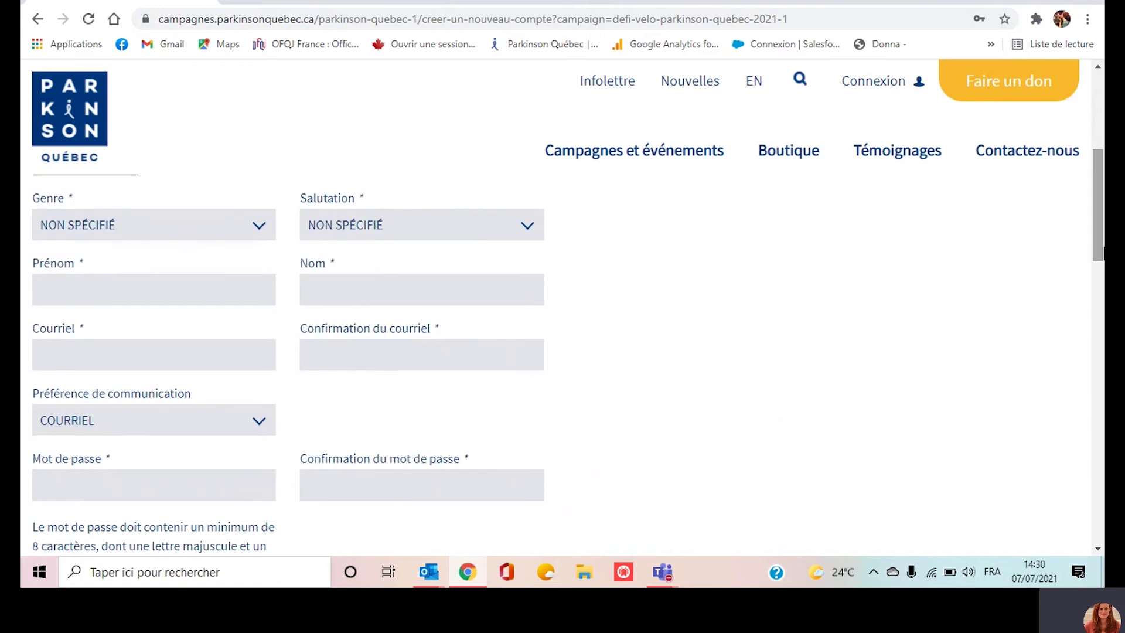
scroll(563, 351, "down", 2)
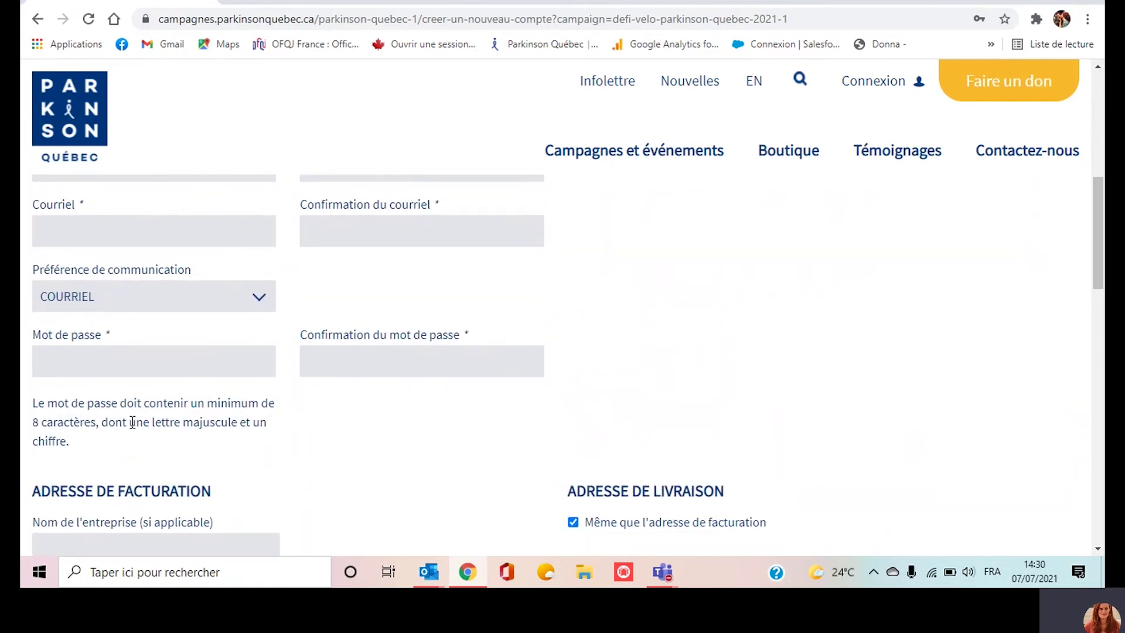
scroll(1102, 253, "down", 3)
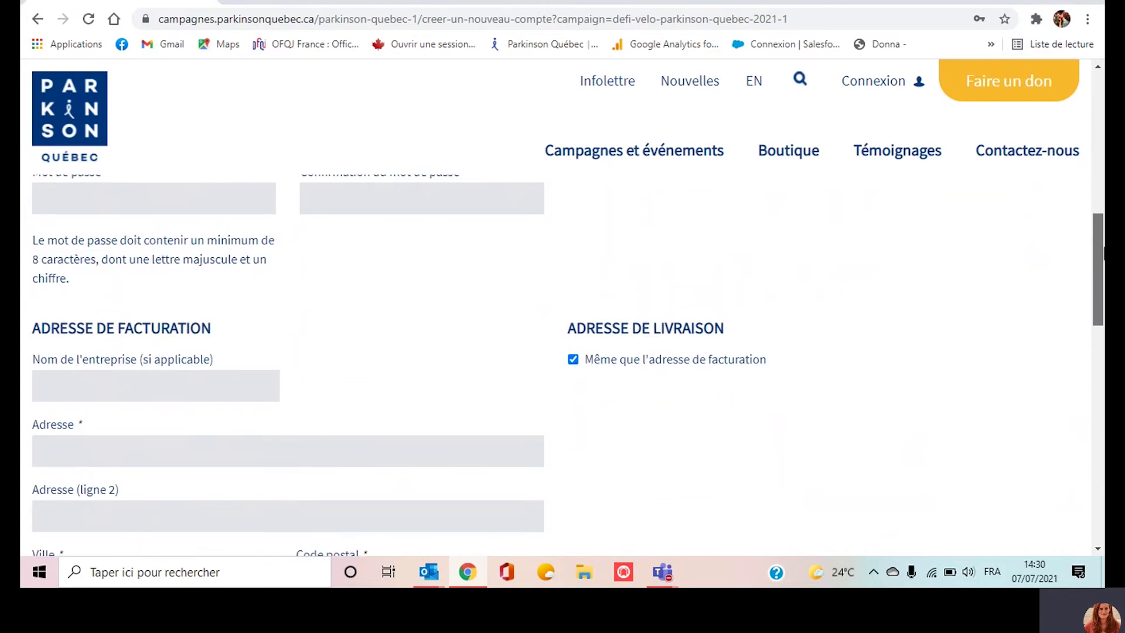
left_click_drag(1103, 253, 1100, 344)
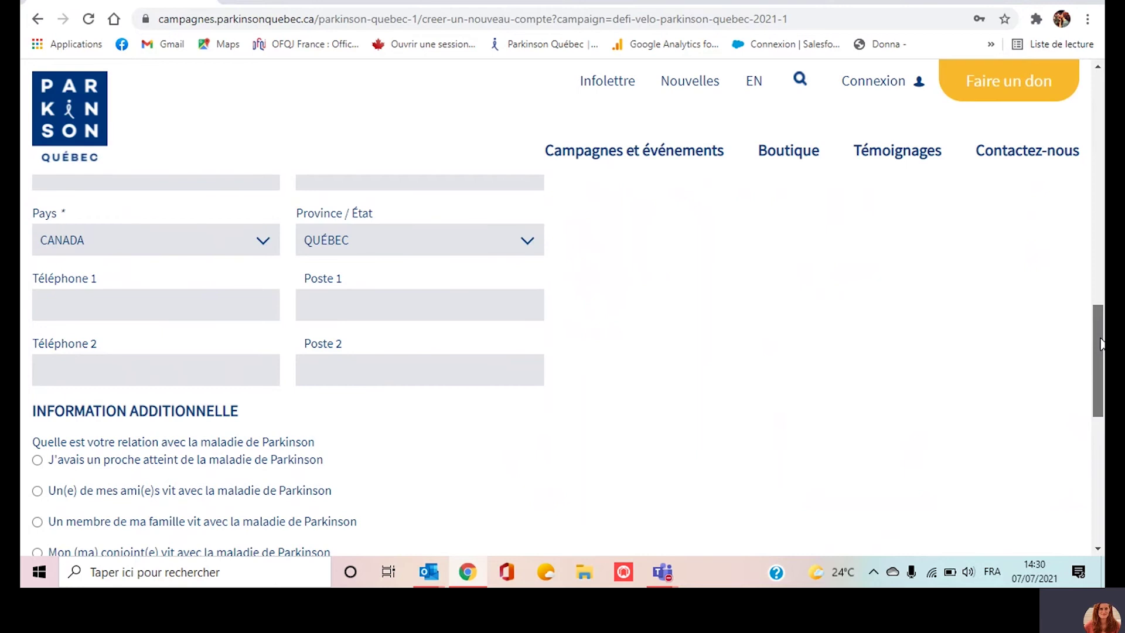
left_click_drag(1101, 344, 1097, 410)
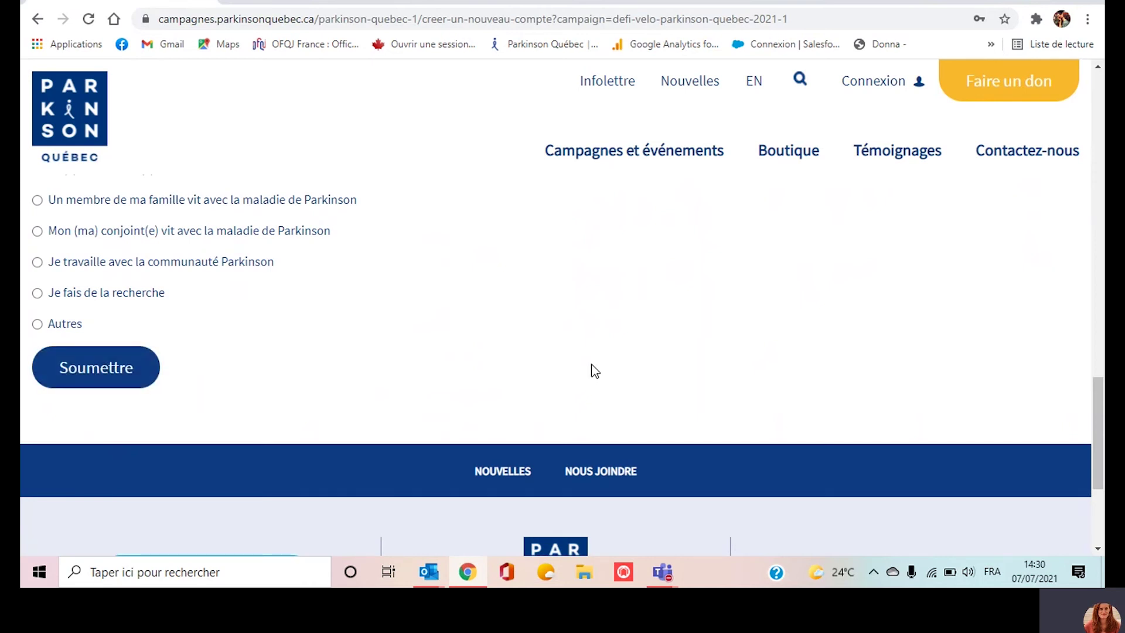
Return to the login page and sign in to the existing account with the prefilled credentials.
left_click(36, 20)
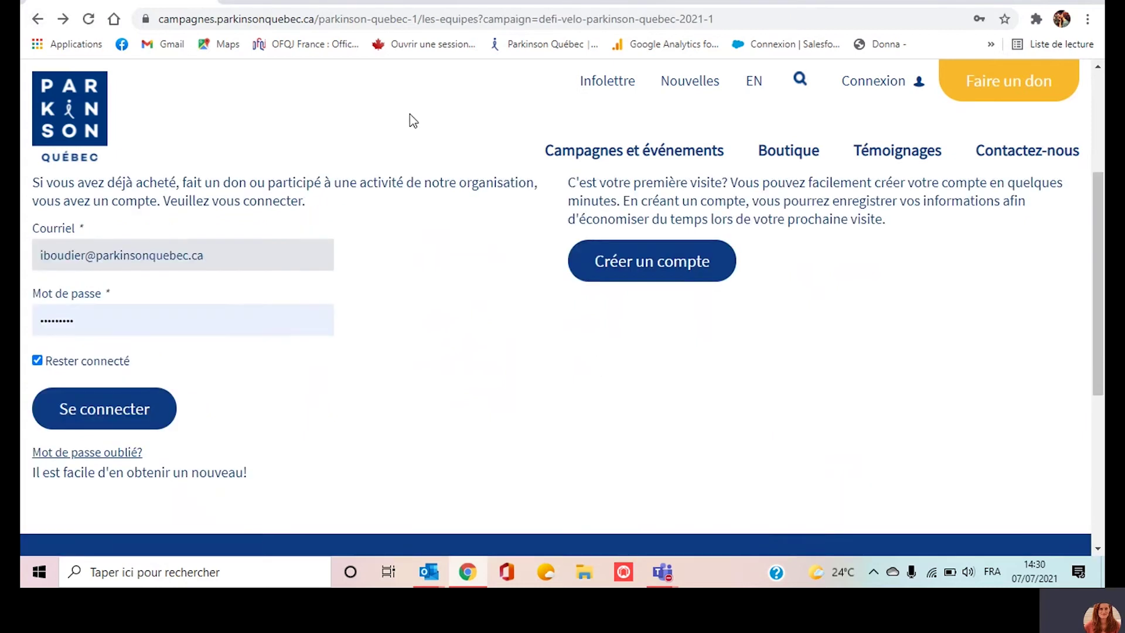
scroll(25, 292, "up", 3)
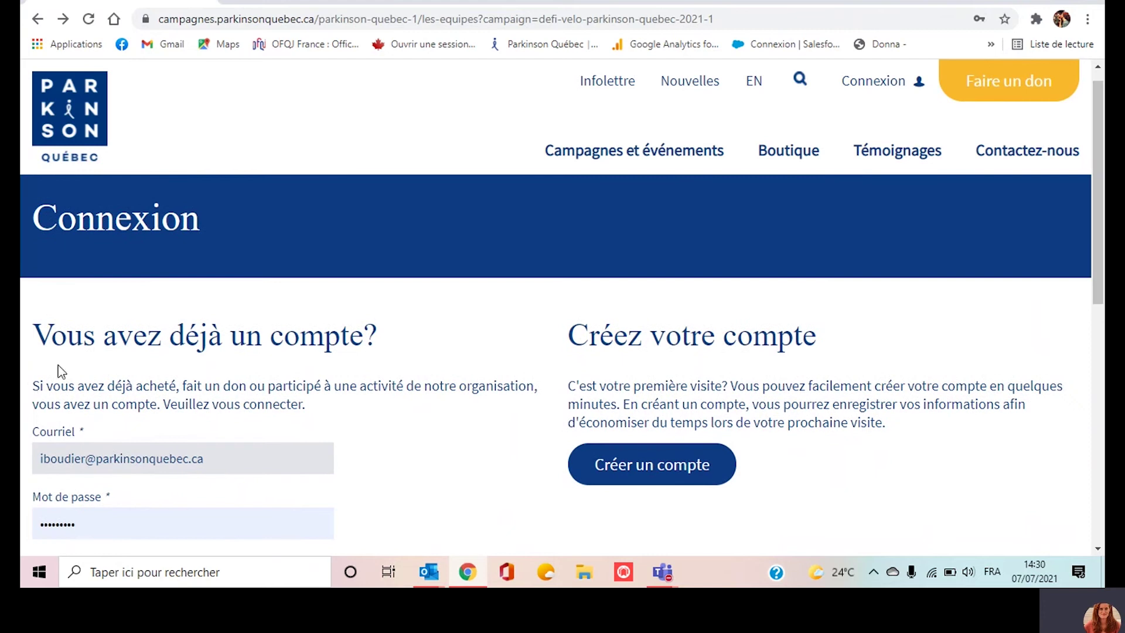
scroll(1081, 193, "down", 2)
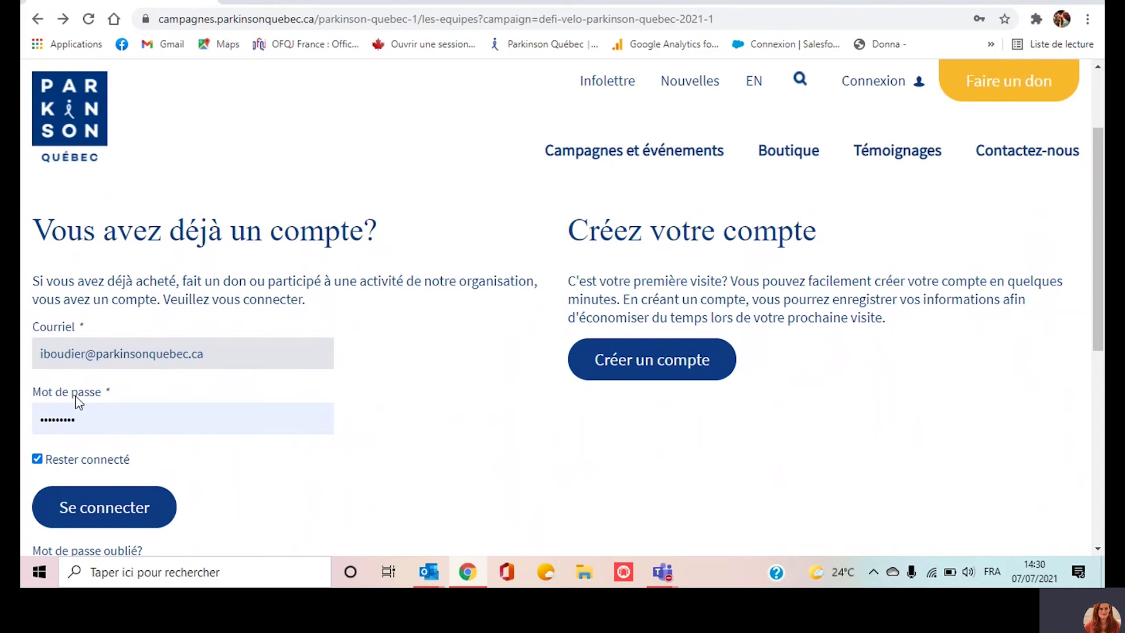
left_click(159, 515)
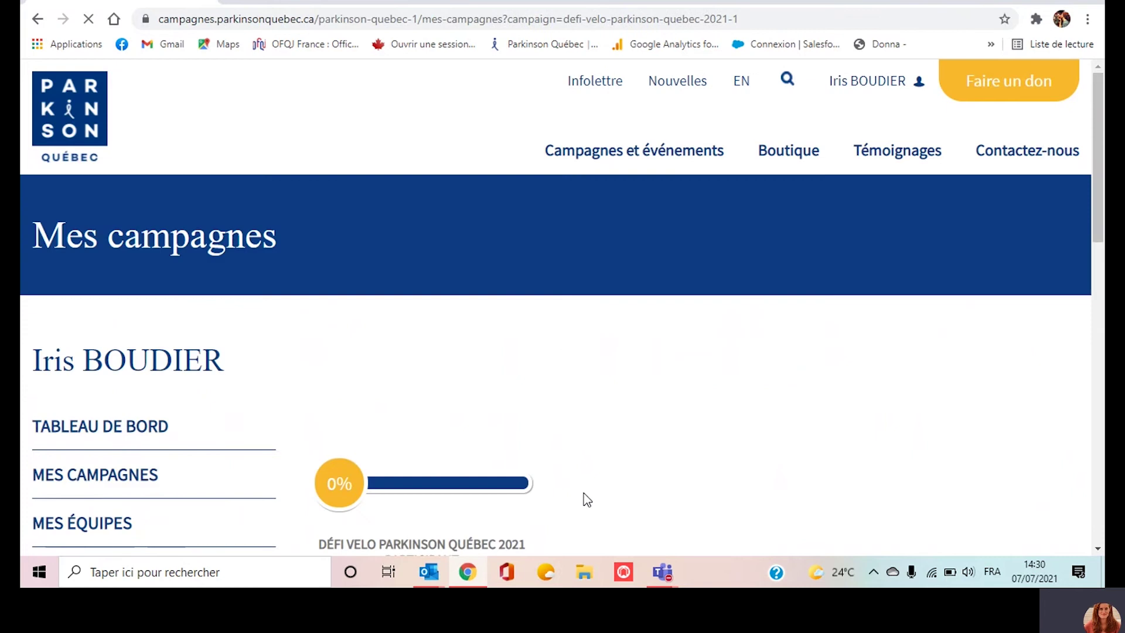
Review the campaigns page and its participation options, and open the form for joining an existing Défi Velo Parkinson Québec 2021 team.
left_click_drag(1103, 144, 1102, 183)
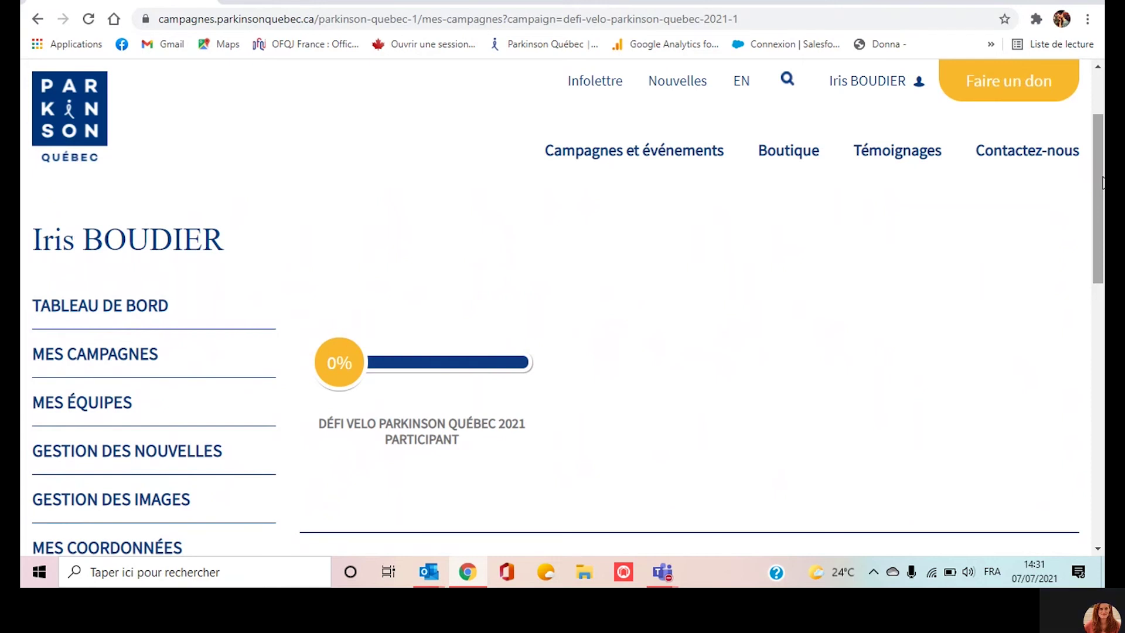
scroll(1102, 182, "up", 2)
scroll(1103, 202, "down", 3)
left_click_drag(1103, 202, 1104, 314)
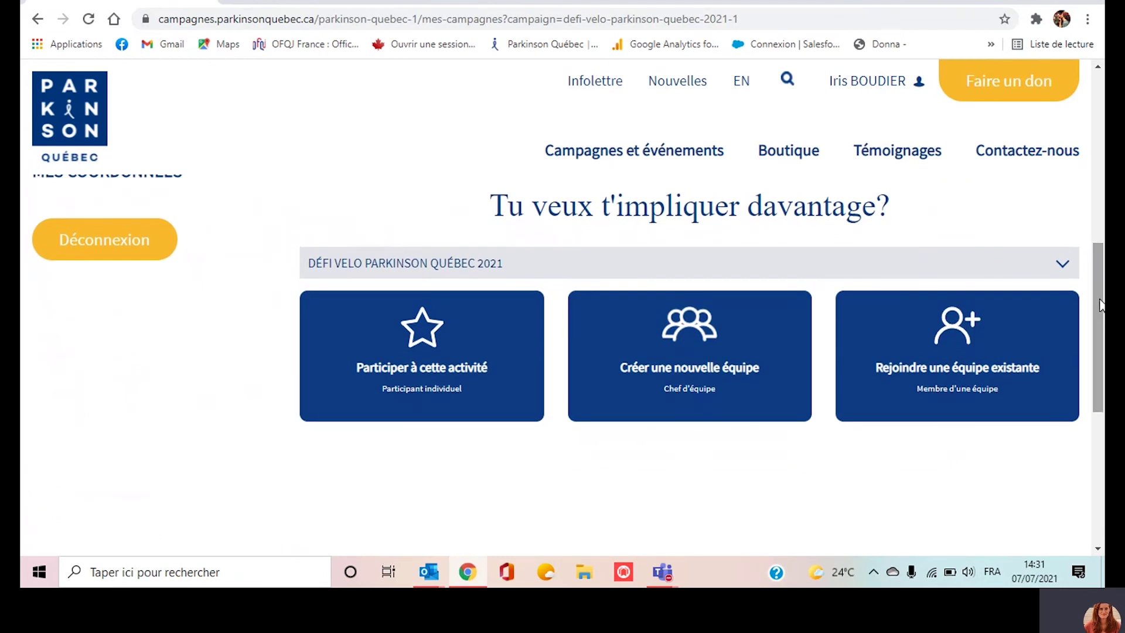
scroll(1103, 289, "down", 1)
scroll(1103, 289, "down", 1)
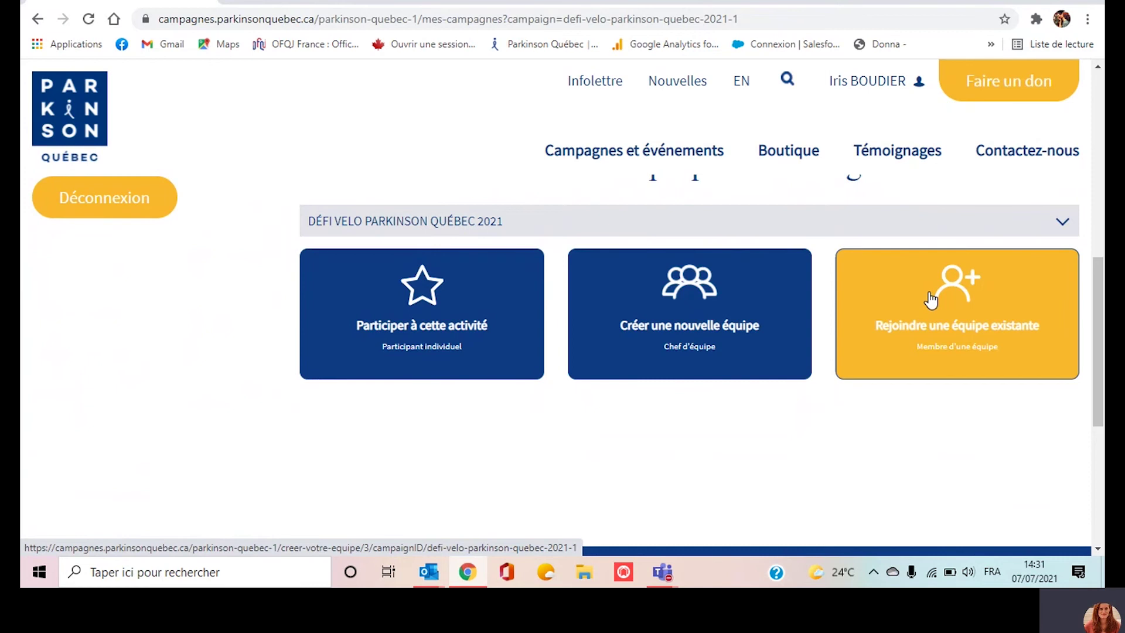
left_click(929, 293)
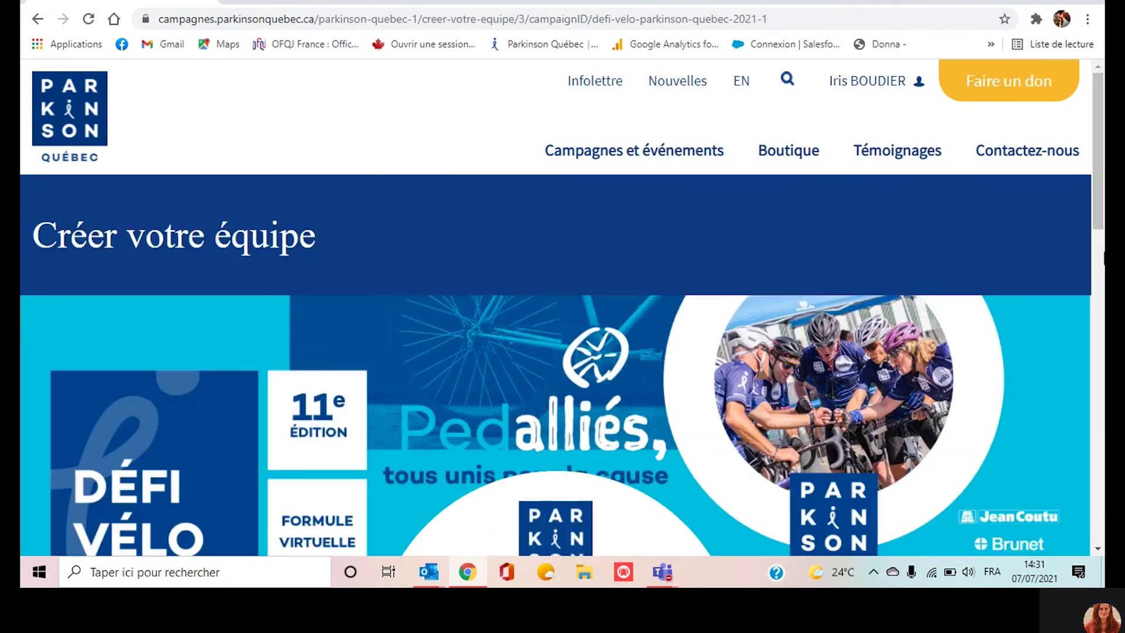
Examine the participant form's personal goal, description and available teams, and return to the campaigns page.
left_click_drag(1099, 133, 1097, 322)
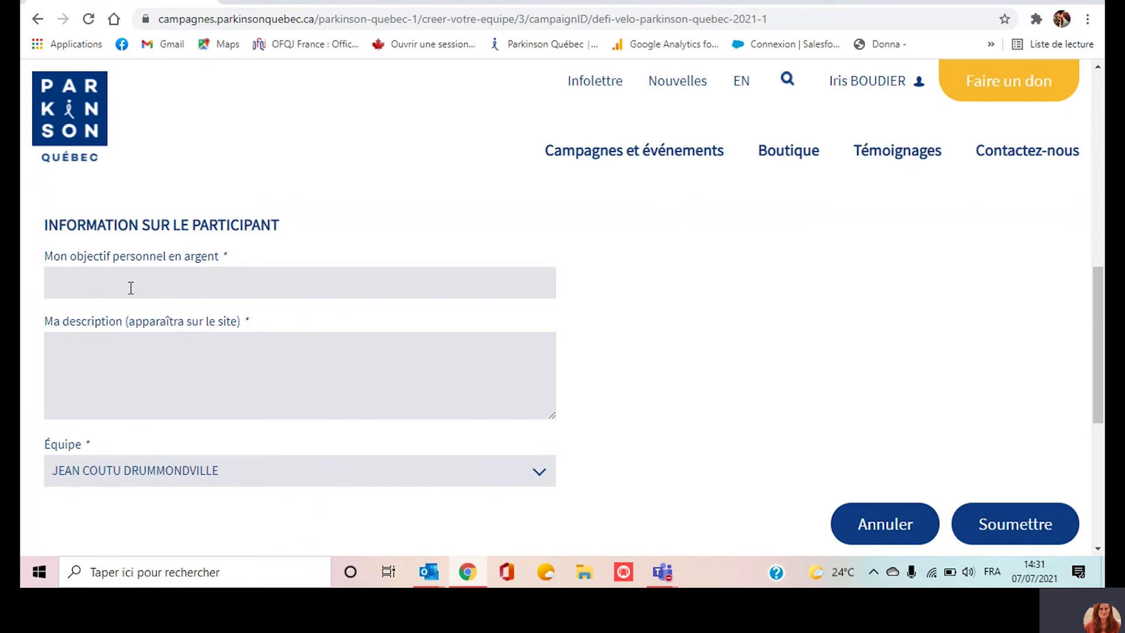
left_click(150, 392)
left_click(539, 484)
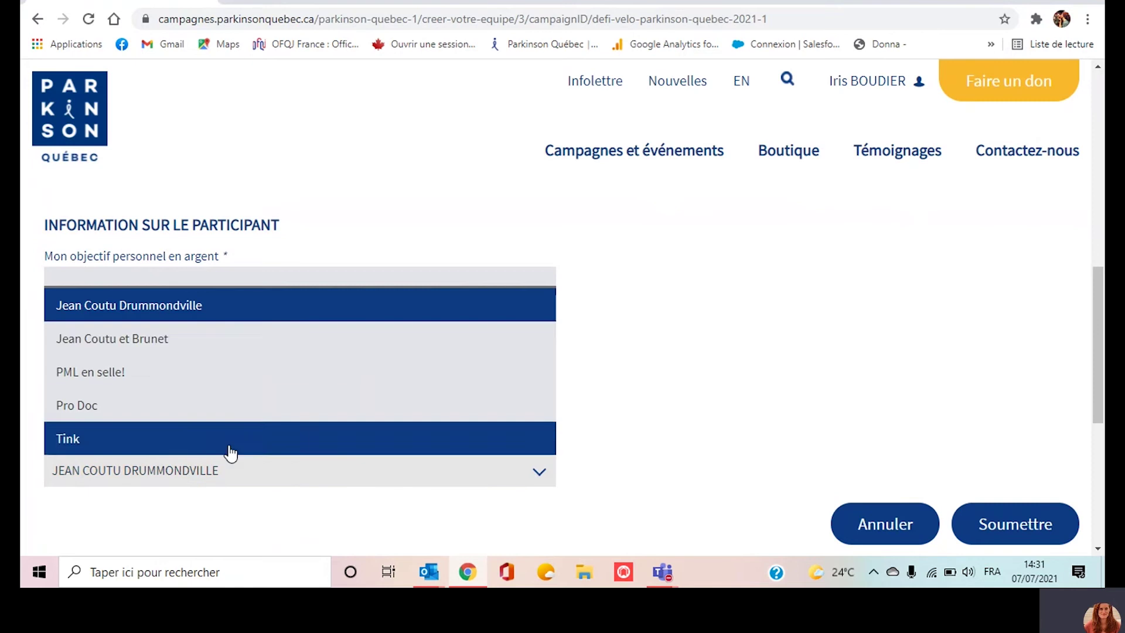
left_click(934, 271)
scroll(1034, 268, "down", 2)
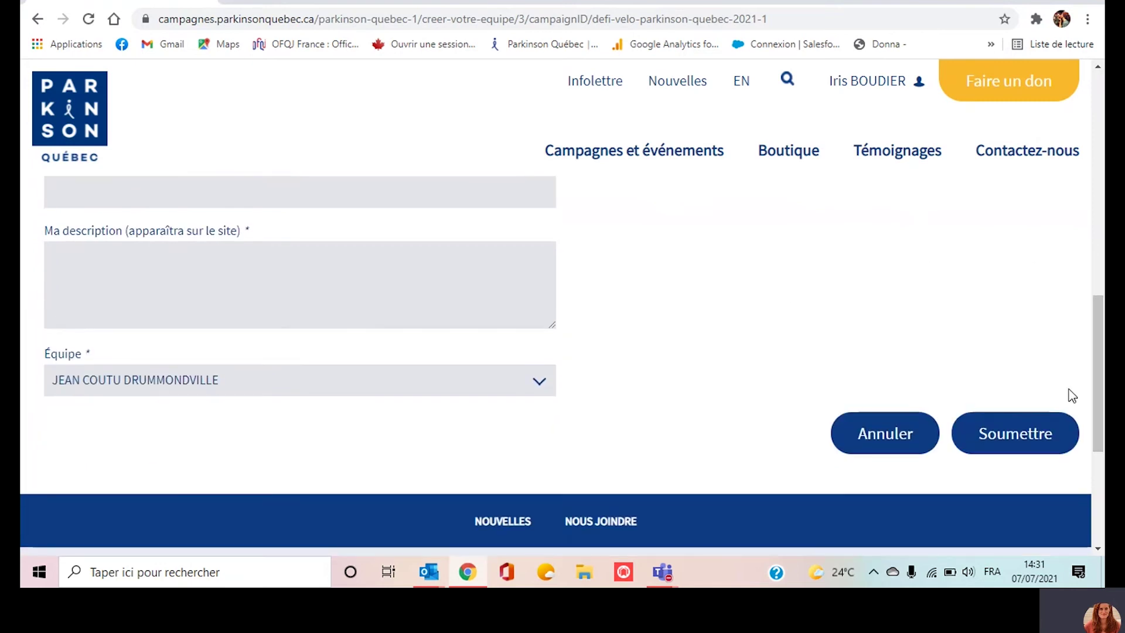
left_click(1055, 436)
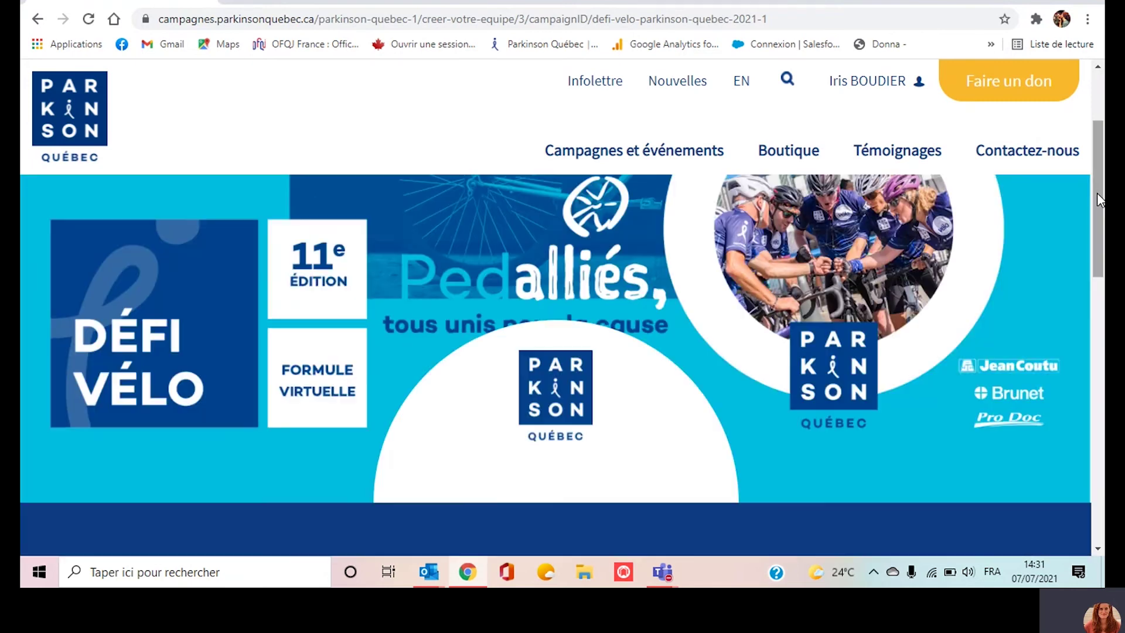
left_click(36, 19)
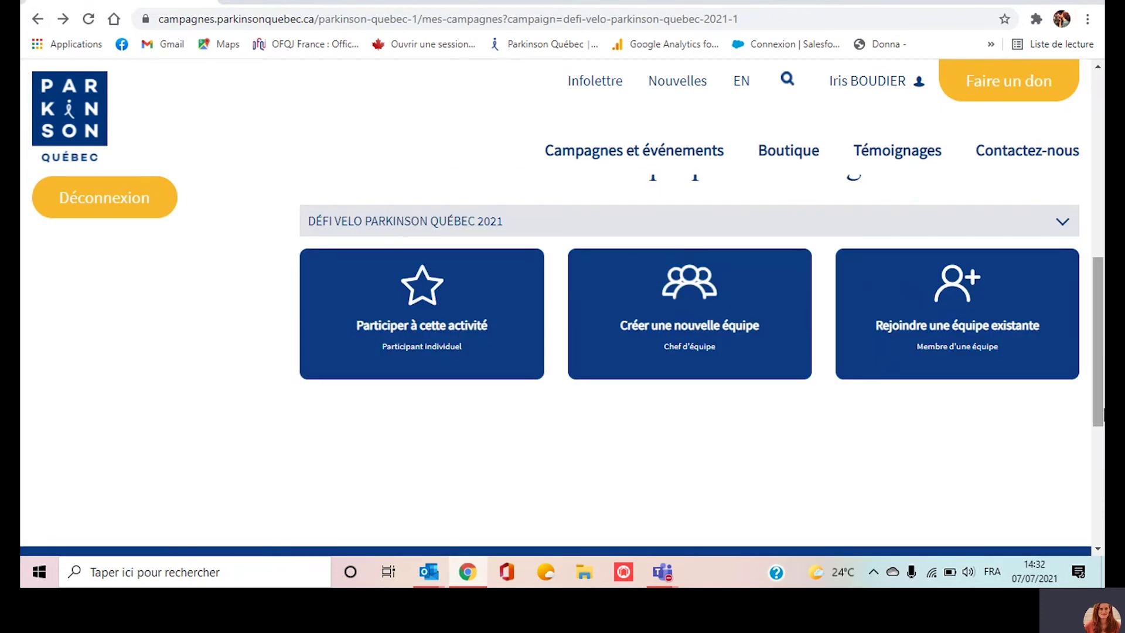
Open the Défi Velo Parkinson Québec 2021 participant profile from Mes campagnes, review its goal and description, and go back.
left_click_drag(1091, 413, 1099, 304)
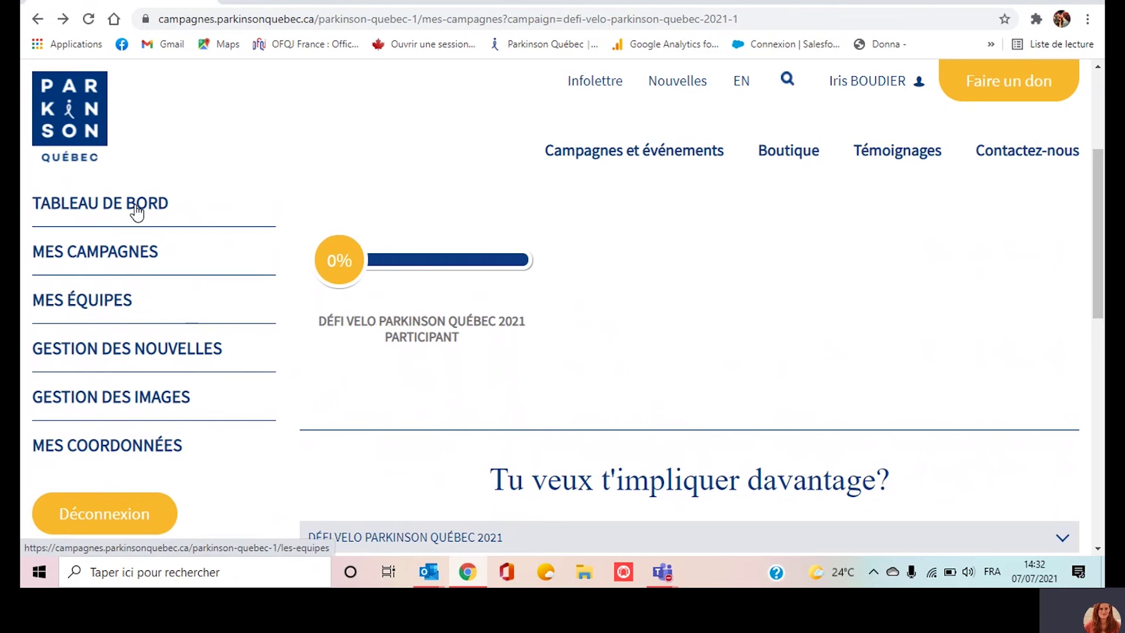
scroll(133, 211, "up", 1)
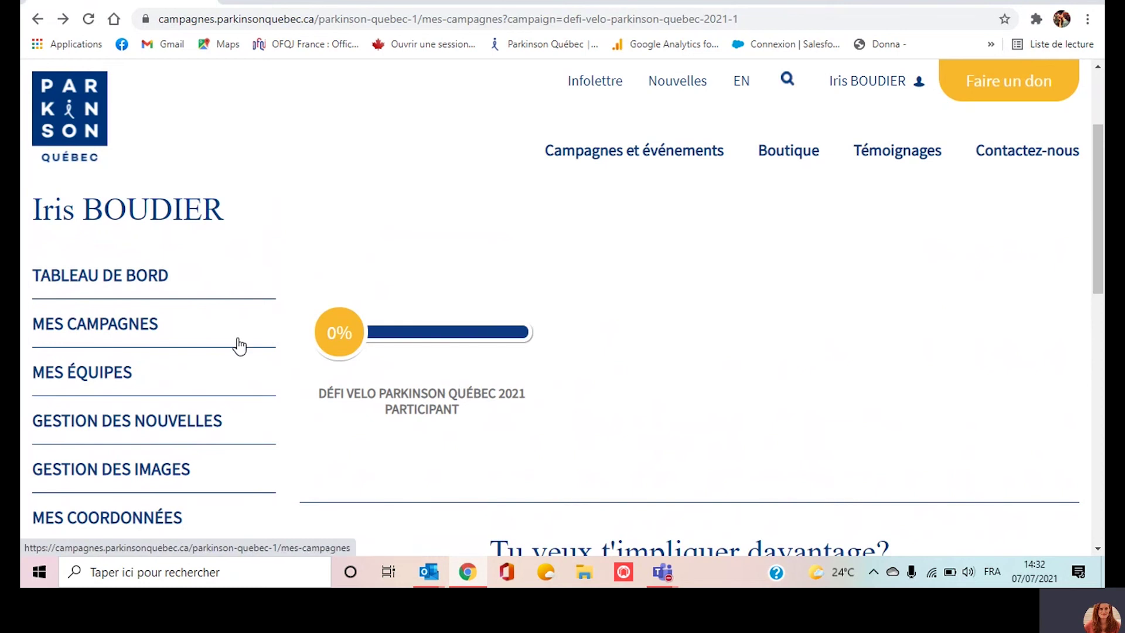
left_click(118, 329)
left_click_drag(1092, 96, 1072, 166)
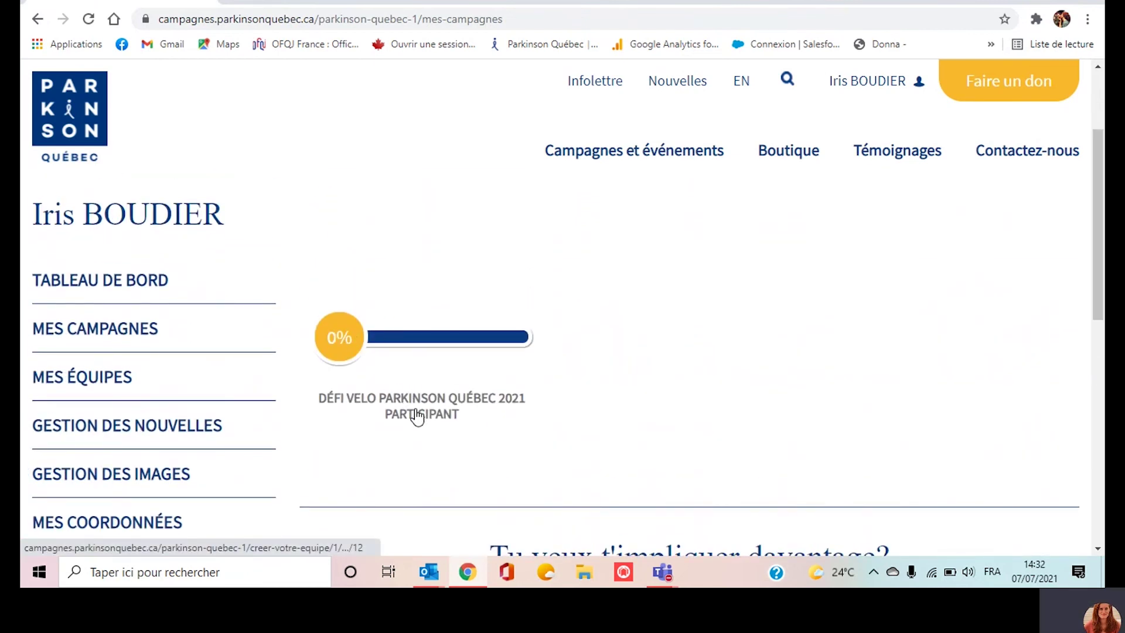
left_click(414, 410)
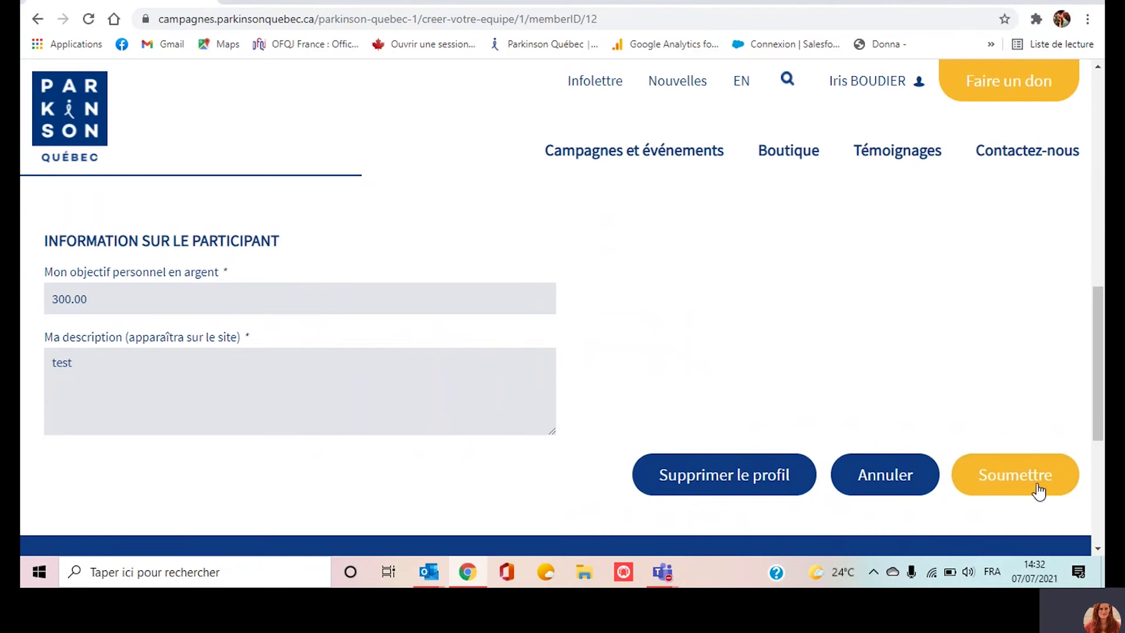
left_click(37, 20)
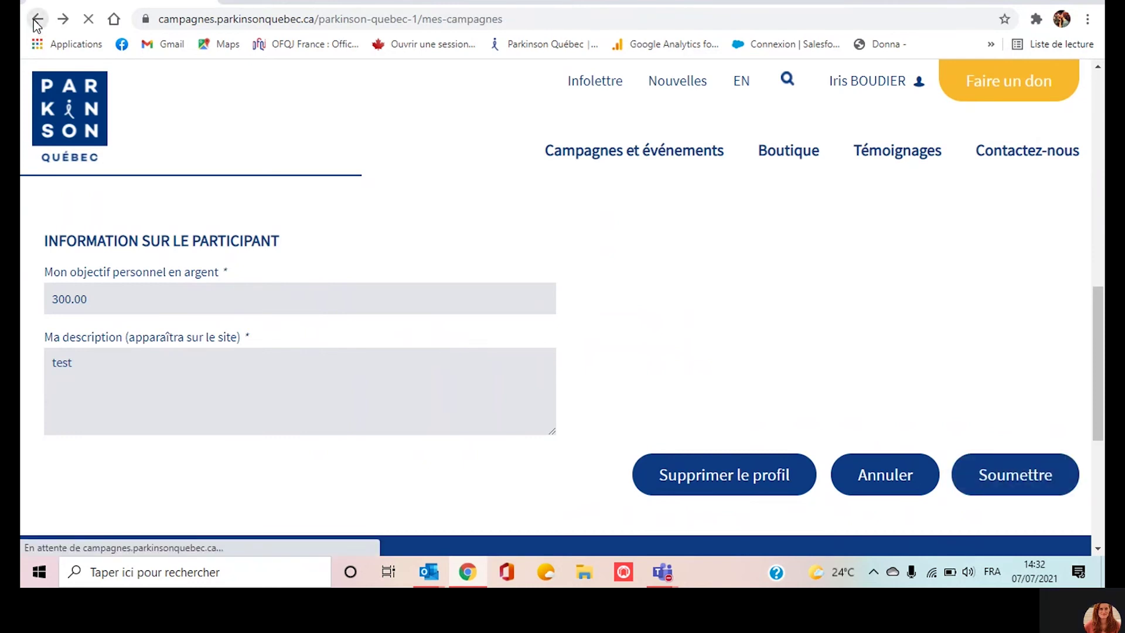
Open the account's news management page and start adding a news item.
scroll(102, 281, "down", 3)
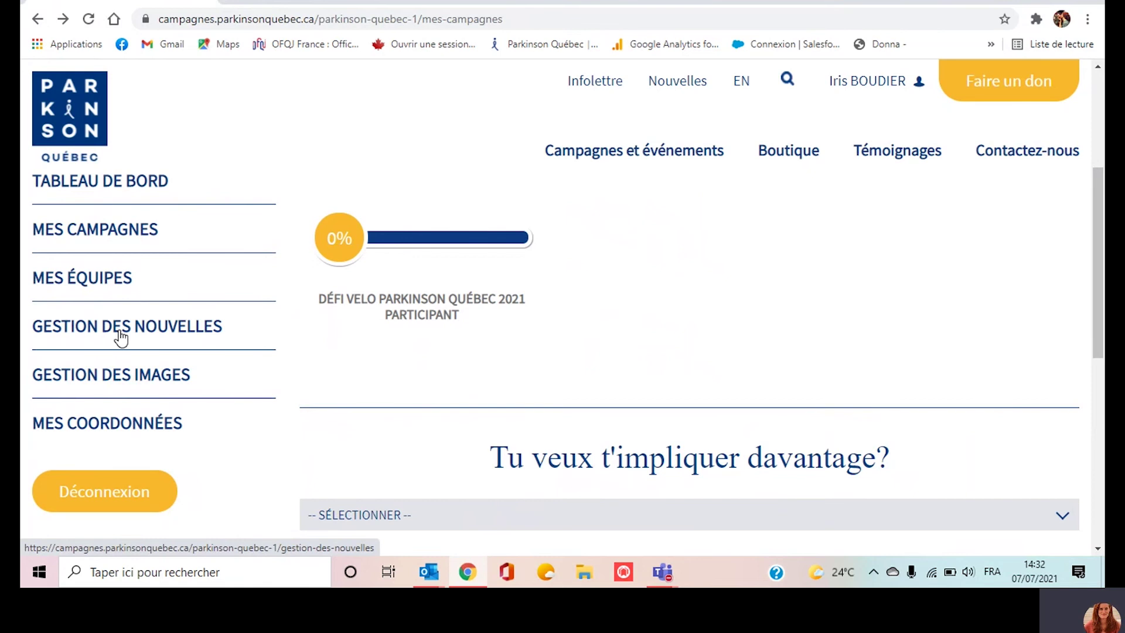
left_click(121, 336)
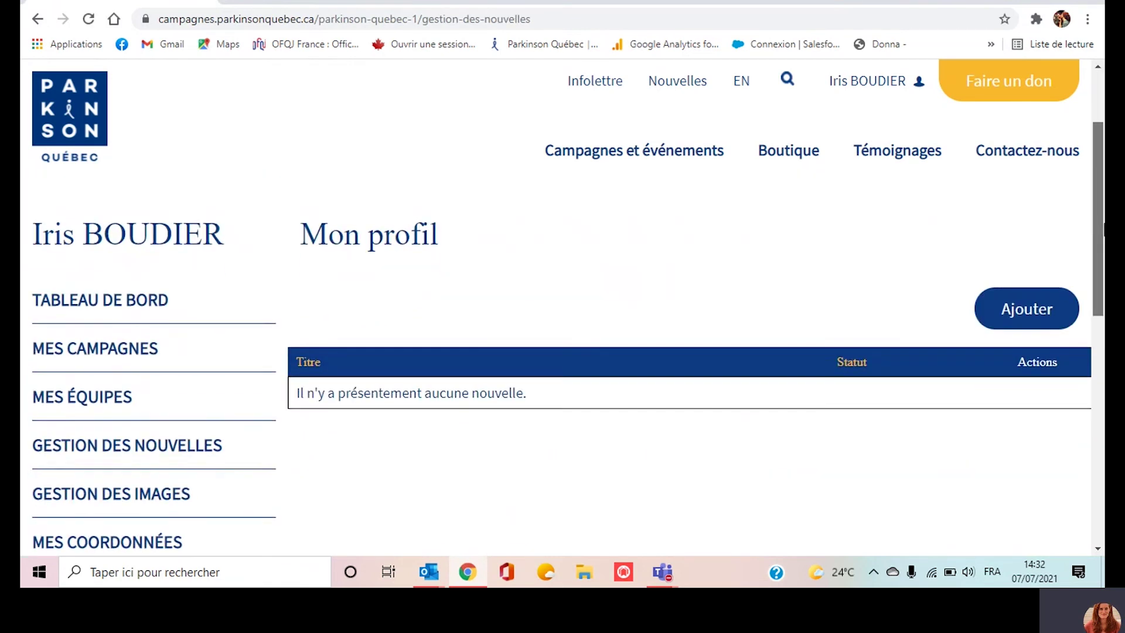
left_click_drag(1099, 228, 1099, 241)
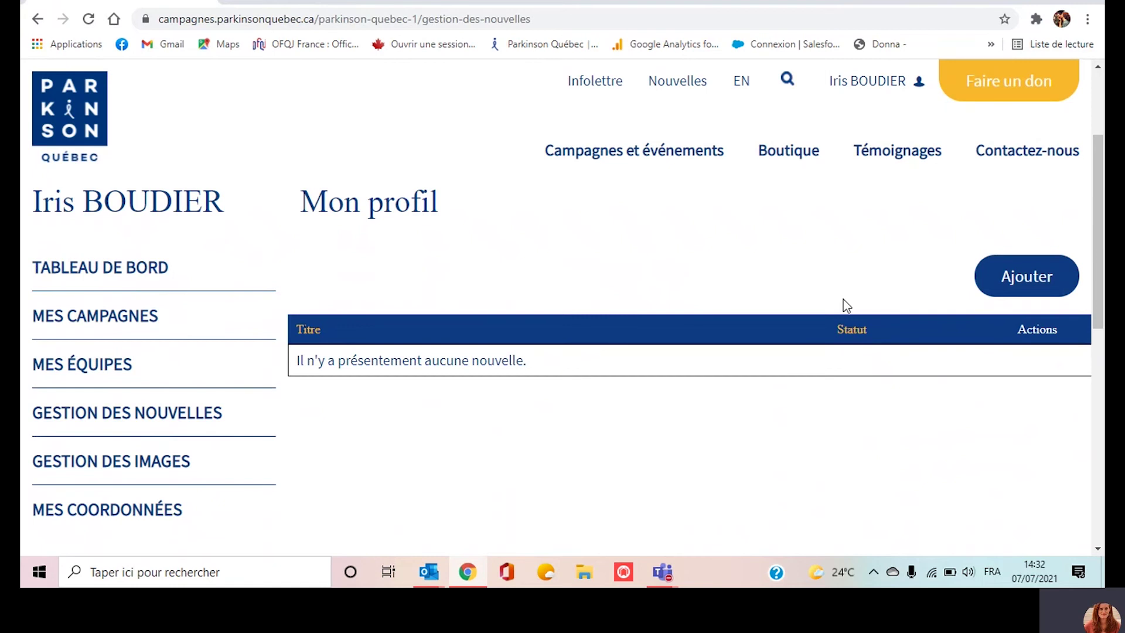
mouse_move(1100, 213)
left_mouse_down()
mouse_move(1100, 149)
mouse_move(1102, 203)
left_mouse_up()
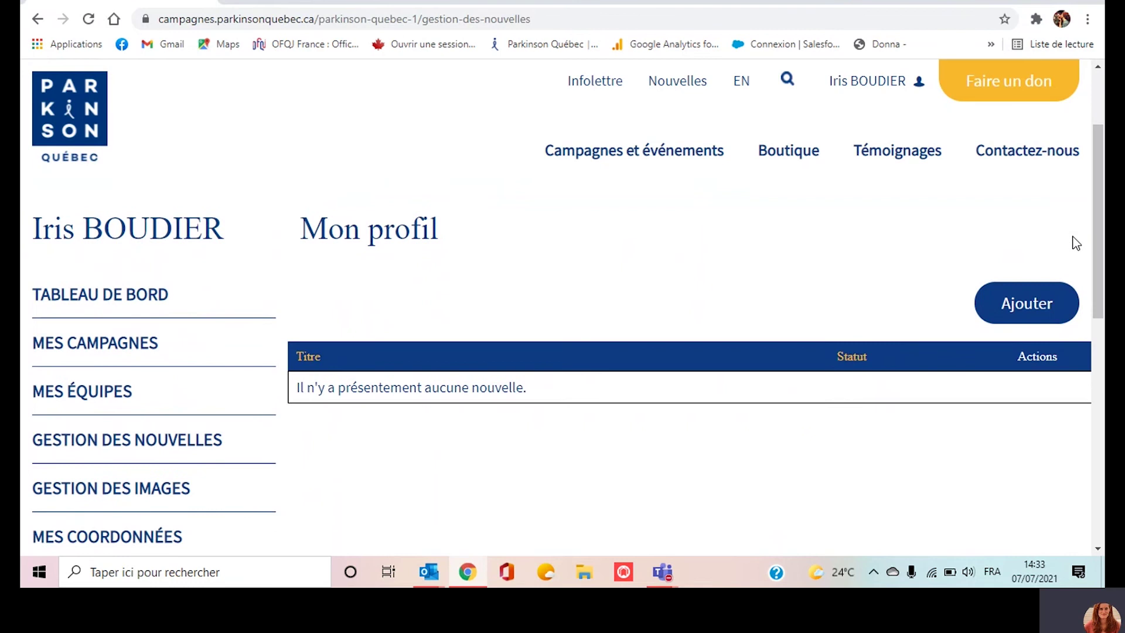
left_click(1050, 310)
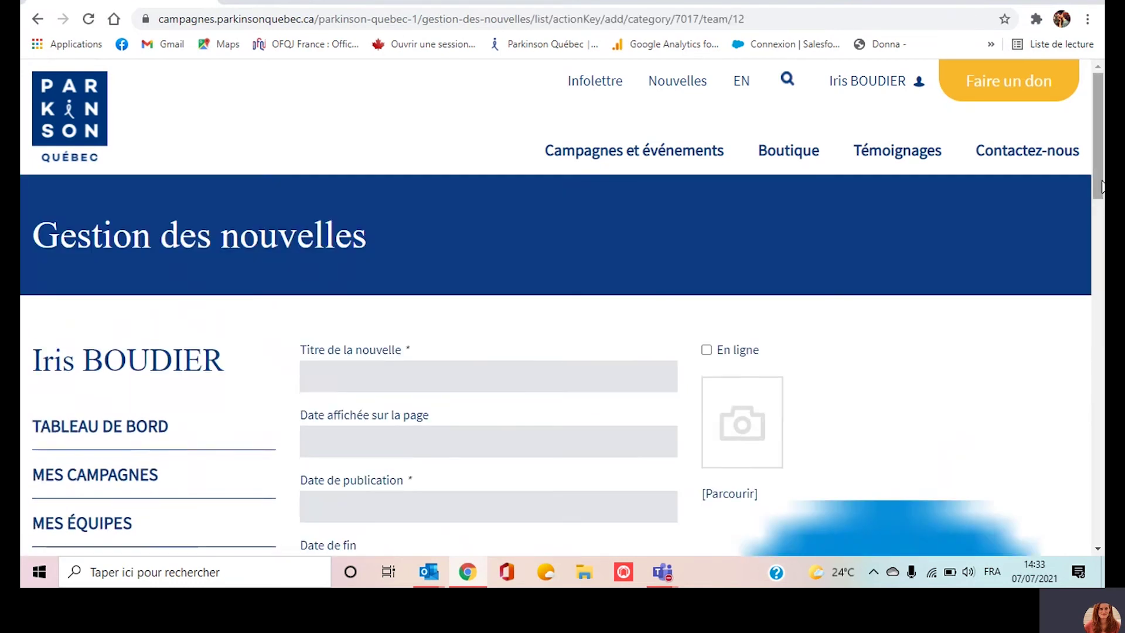
Examine the news form's title, display date, publication date, end date, online and image fields.
scroll(998, 230, "down", 1)
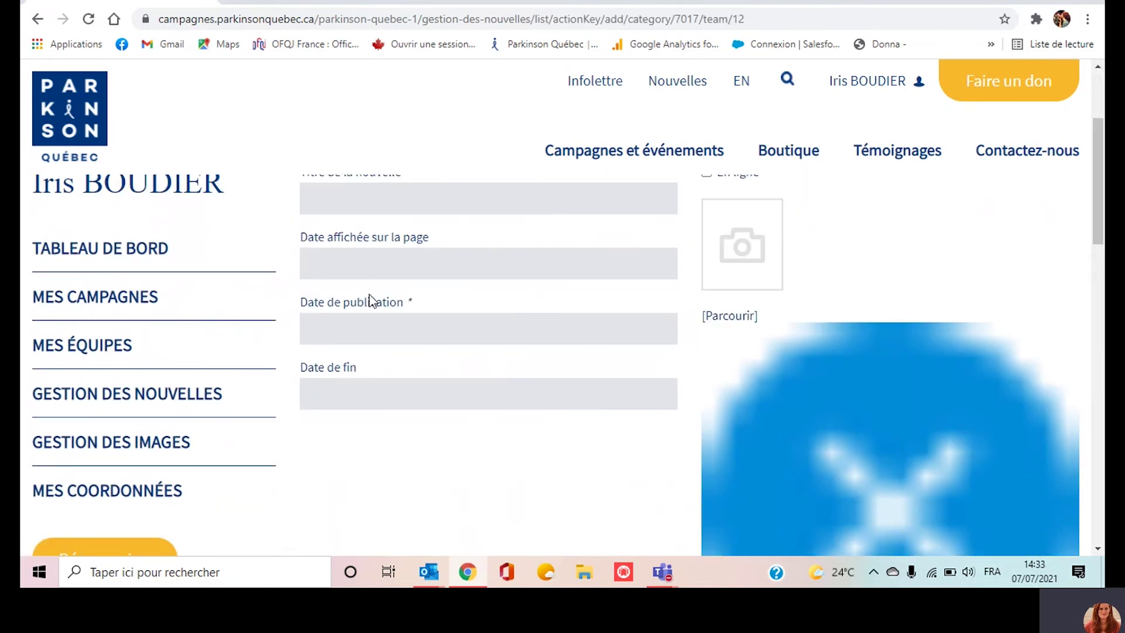
mouse_move(1103, 199)
left_mouse_down()
mouse_move(1103, 187)
mouse_move(1103, 392)
mouse_move(1102, 196)
left_mouse_up()
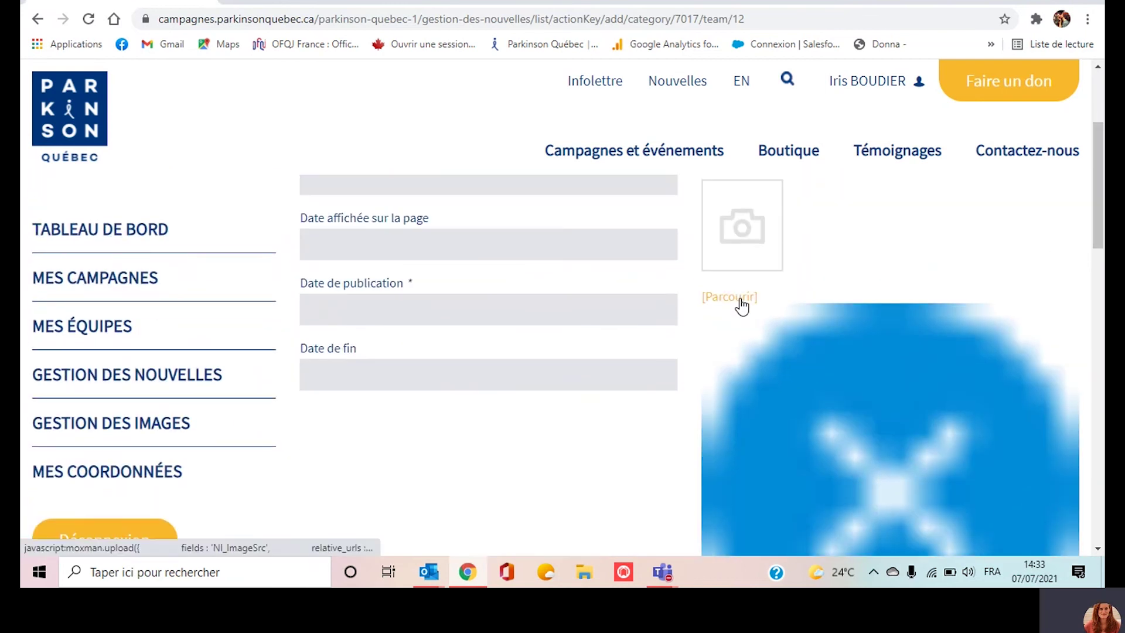
left_click_drag(1094, 142, 1094, 122)
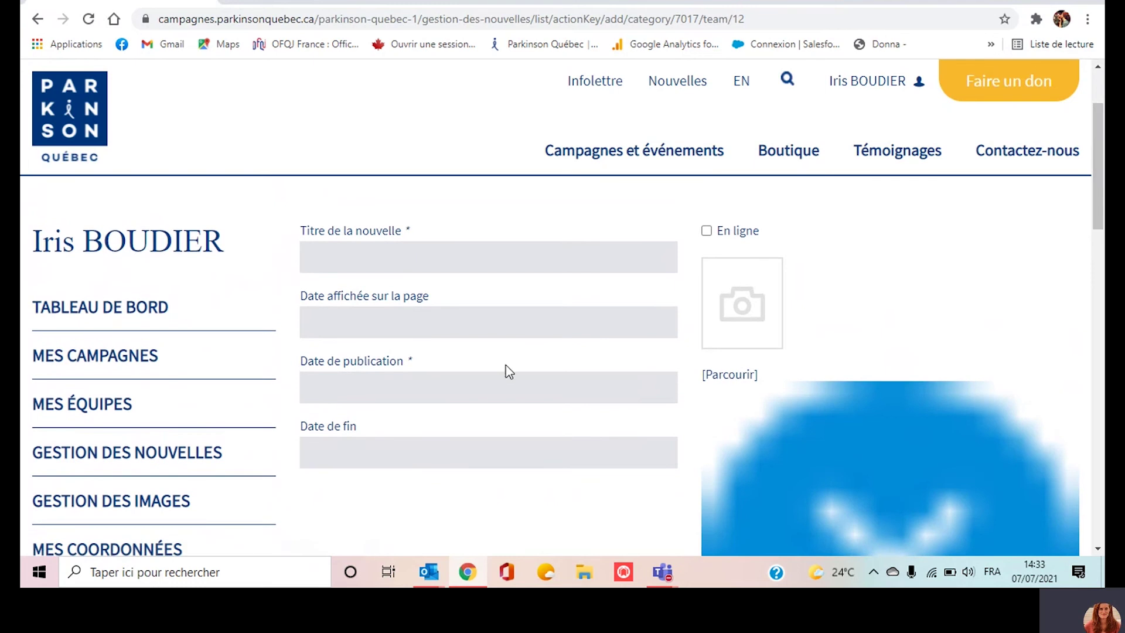
scroll(525, 330, "down", 1)
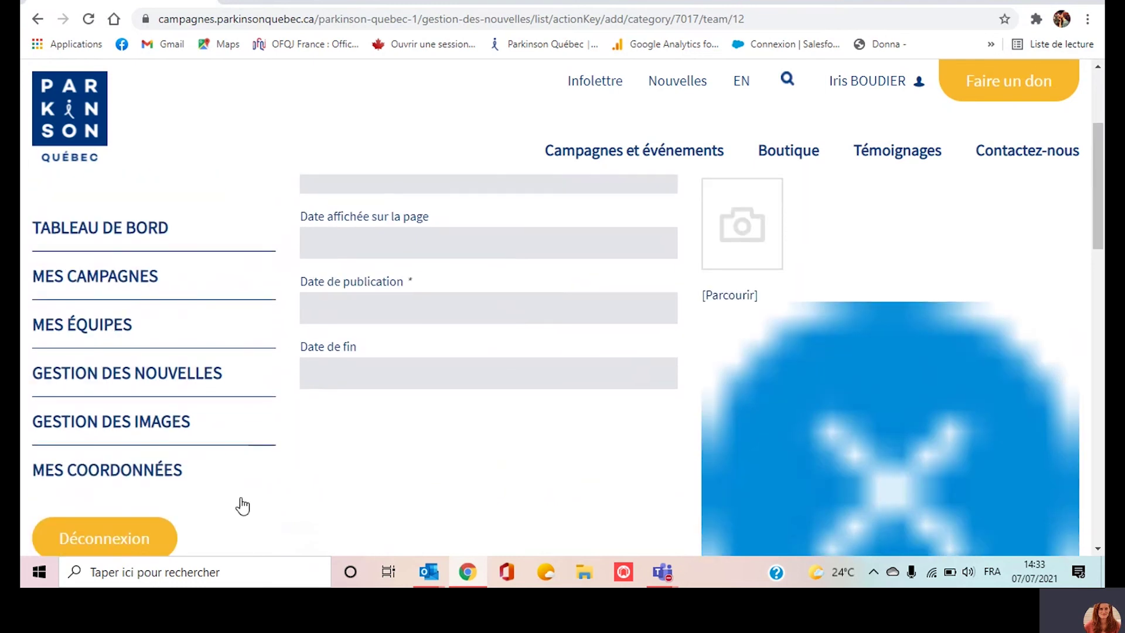
Open Mes coordonnées and review the account's profile photo and personal information fields.
left_click(134, 476)
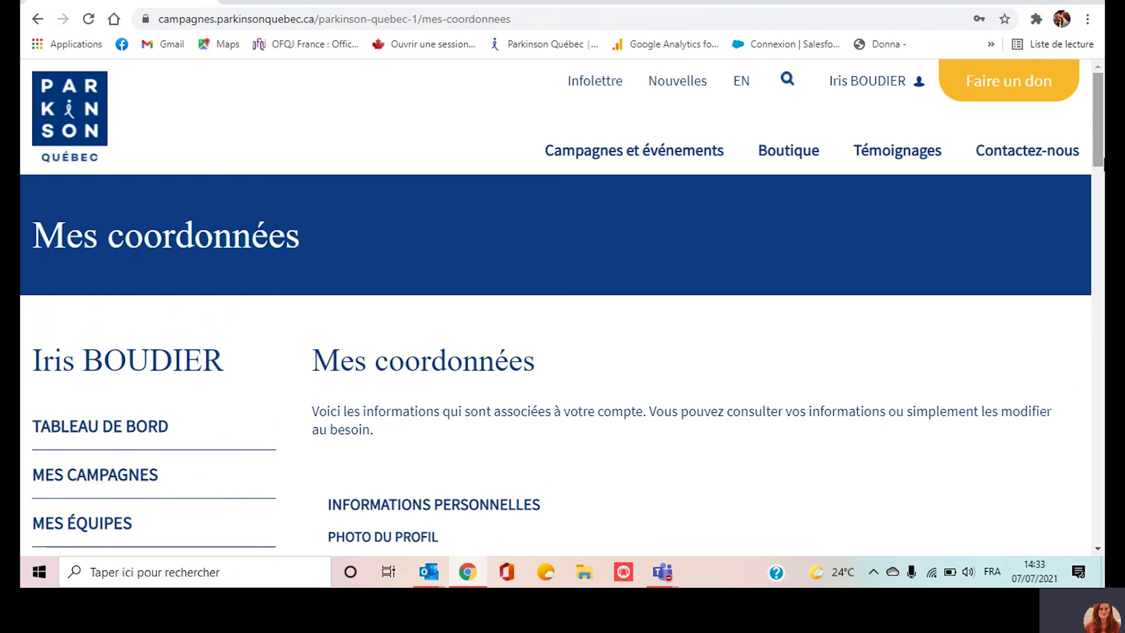
left_click_drag(1103, 159, 1104, 215)
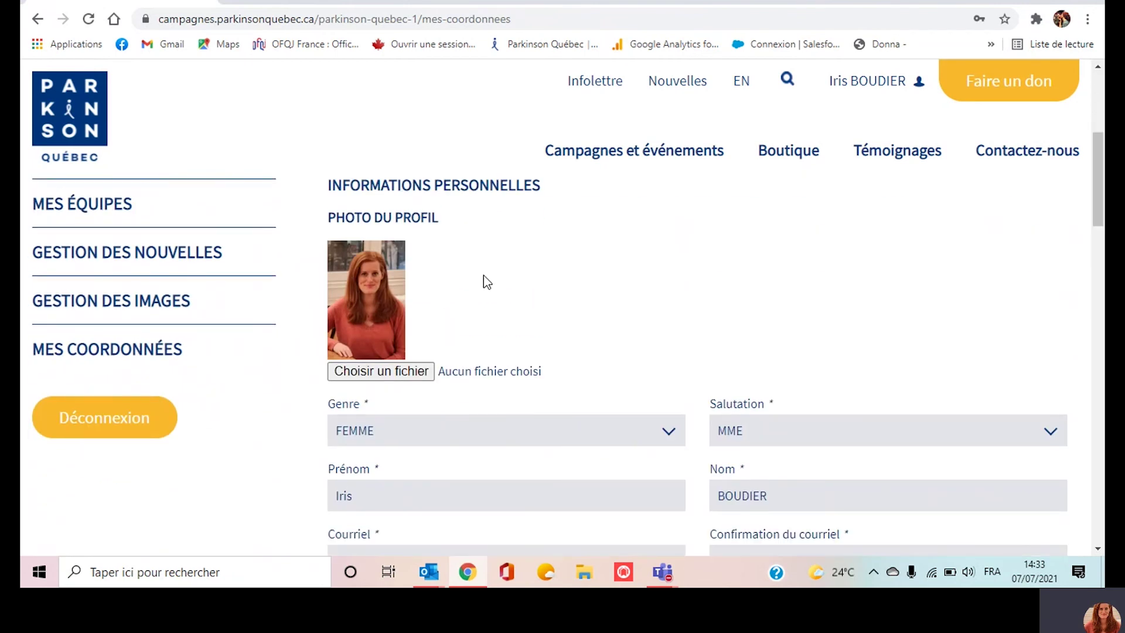
left_click_drag(1102, 161, 1091, 72)
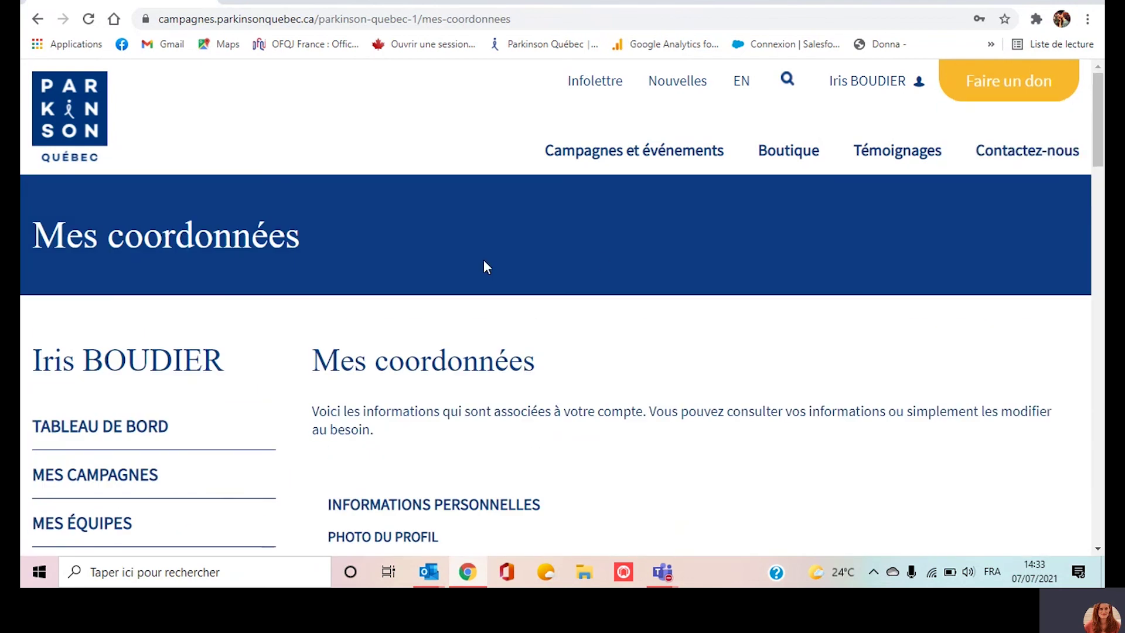
Open the Tableau de bord and examine the fundraising progress, recent donors, campaign, activity, team and pending-member summaries.
left_click(108, 438)
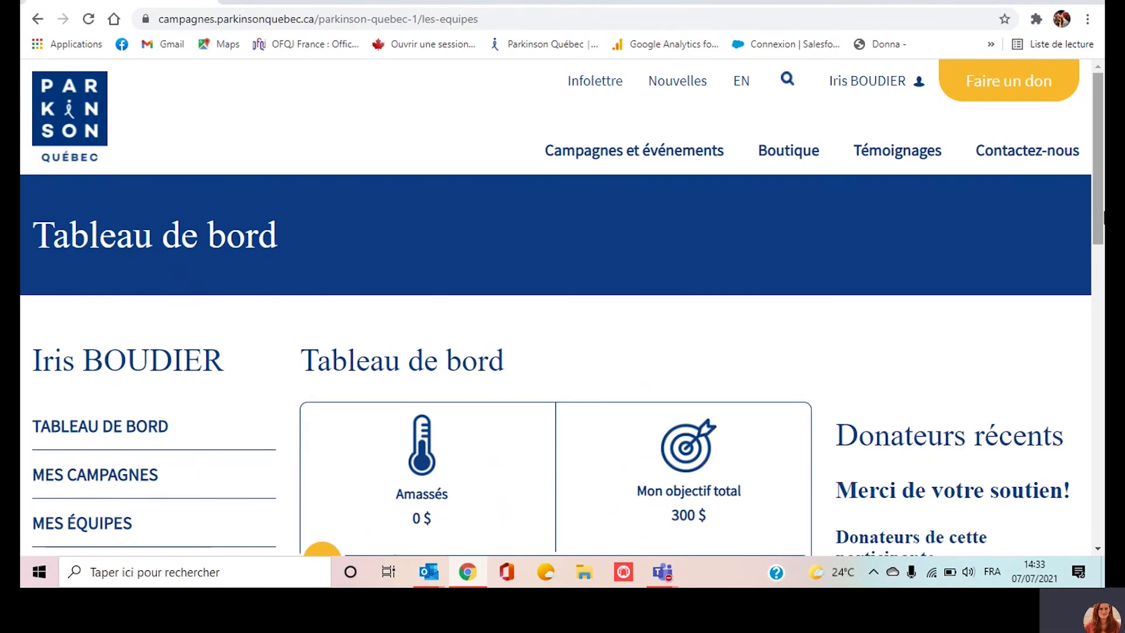
left_click_drag(1101, 171, 1103, 247)
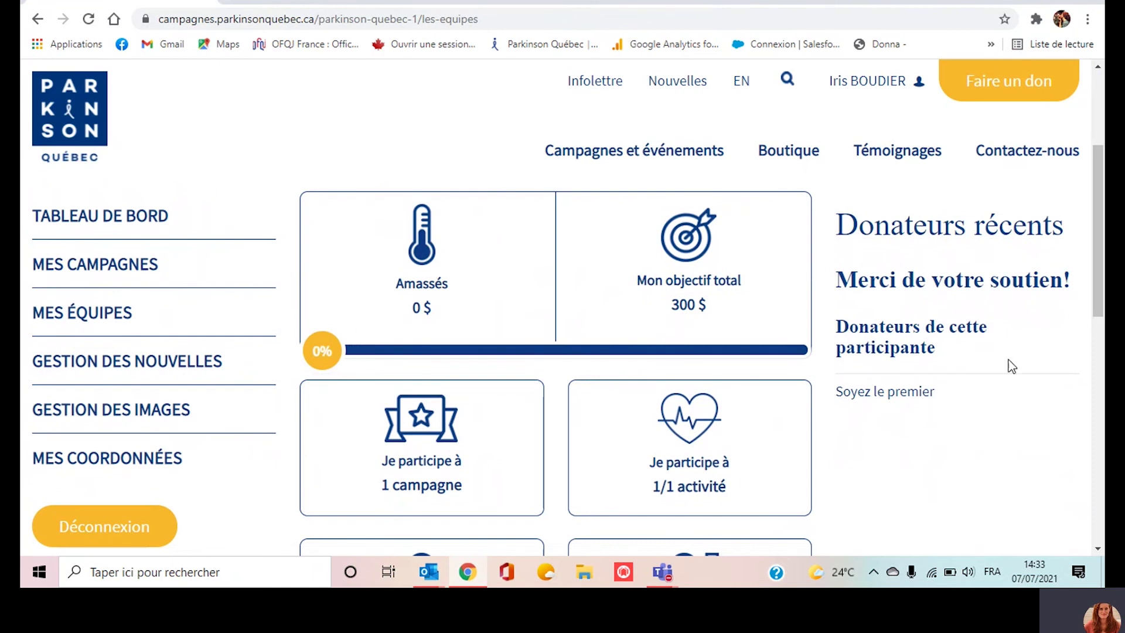
left_click_drag(1100, 243, 1099, 243)
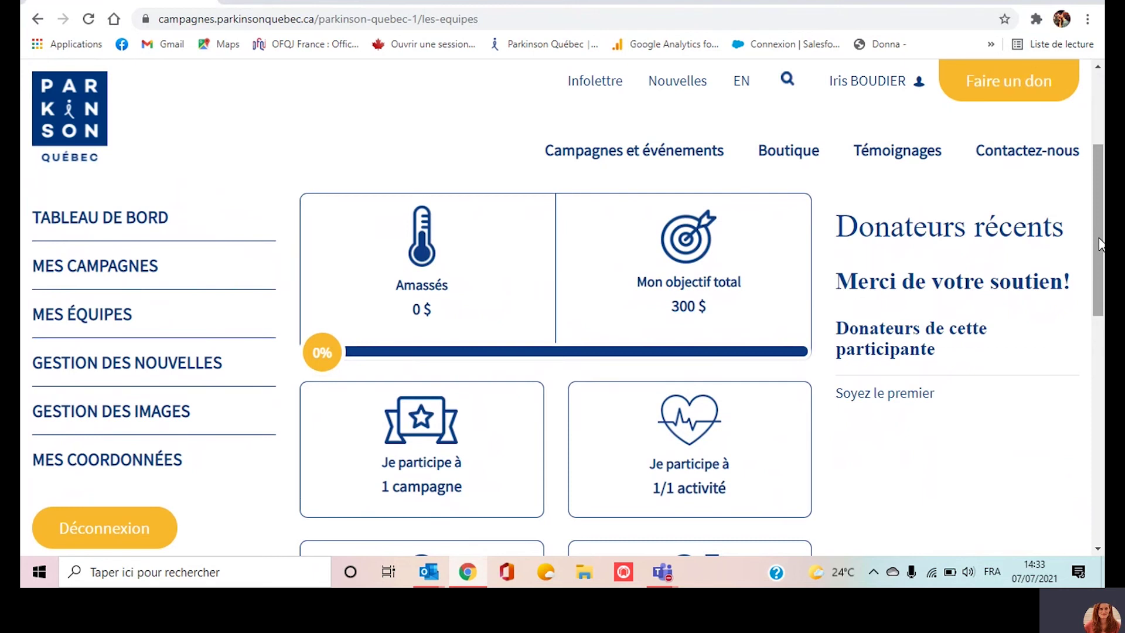
left_click_drag(1100, 197, 1102, 289)
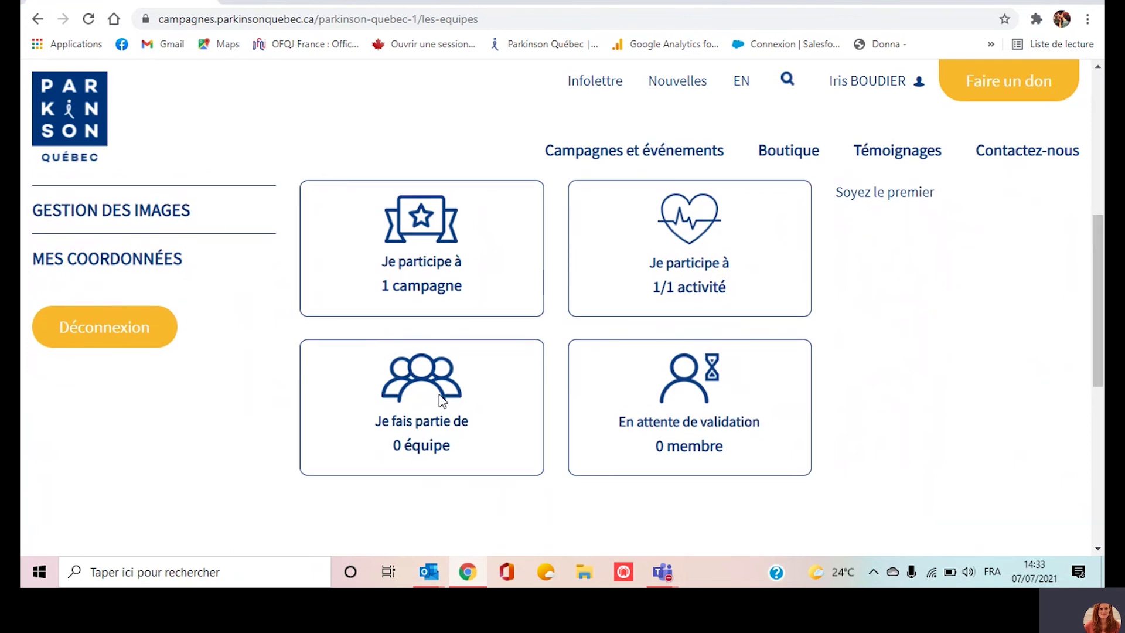
left_click_drag(1098, 304, 1098, 296)
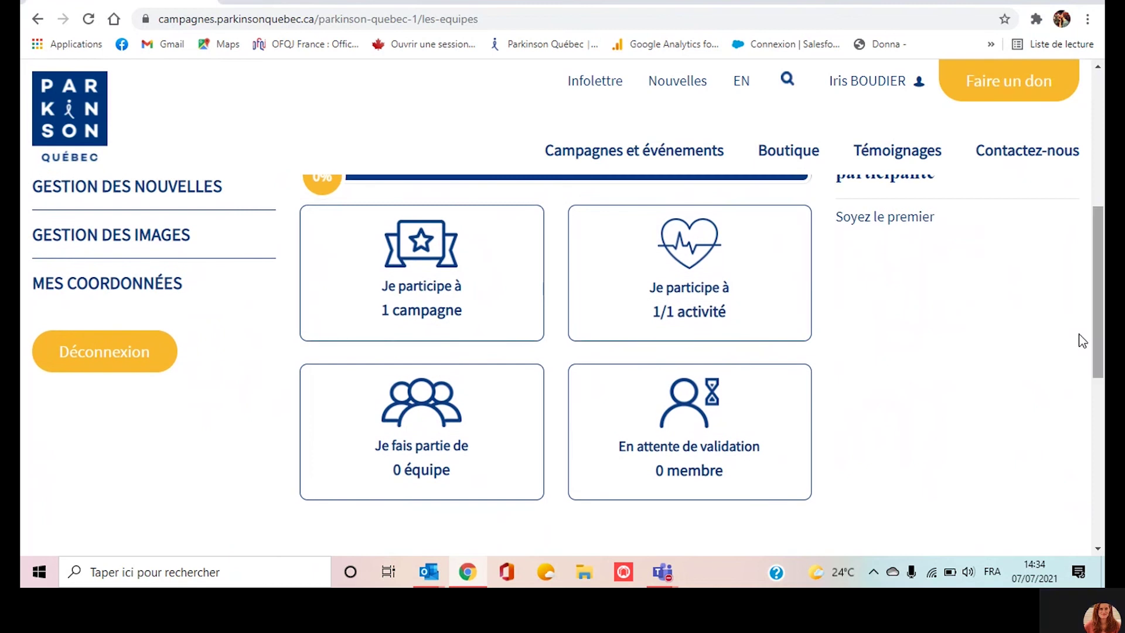
left_click_drag(1102, 343, 1102, 354)
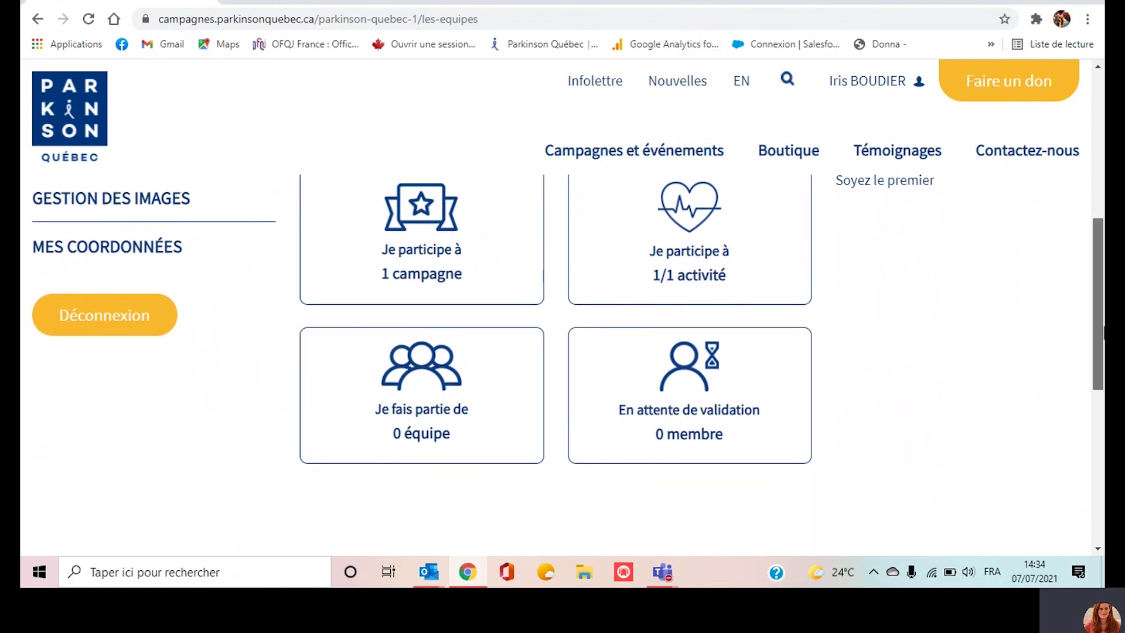
scroll(1103, 345, "down", 1)
scroll(1103, 328, "up", 3)
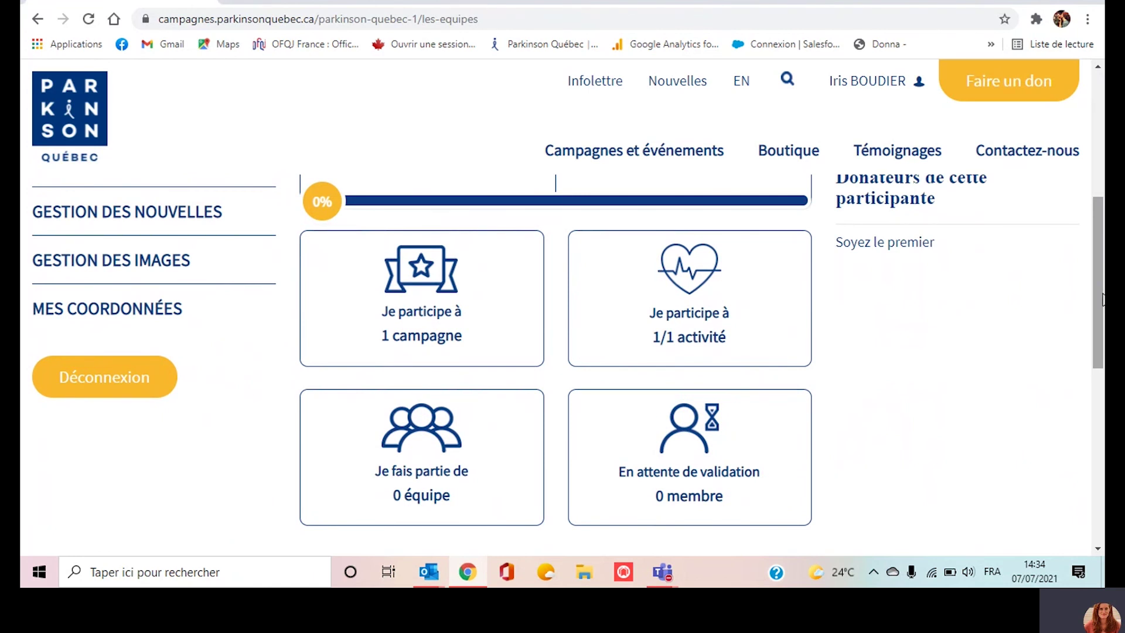
left_click_drag(1102, 300, 1099, 146)
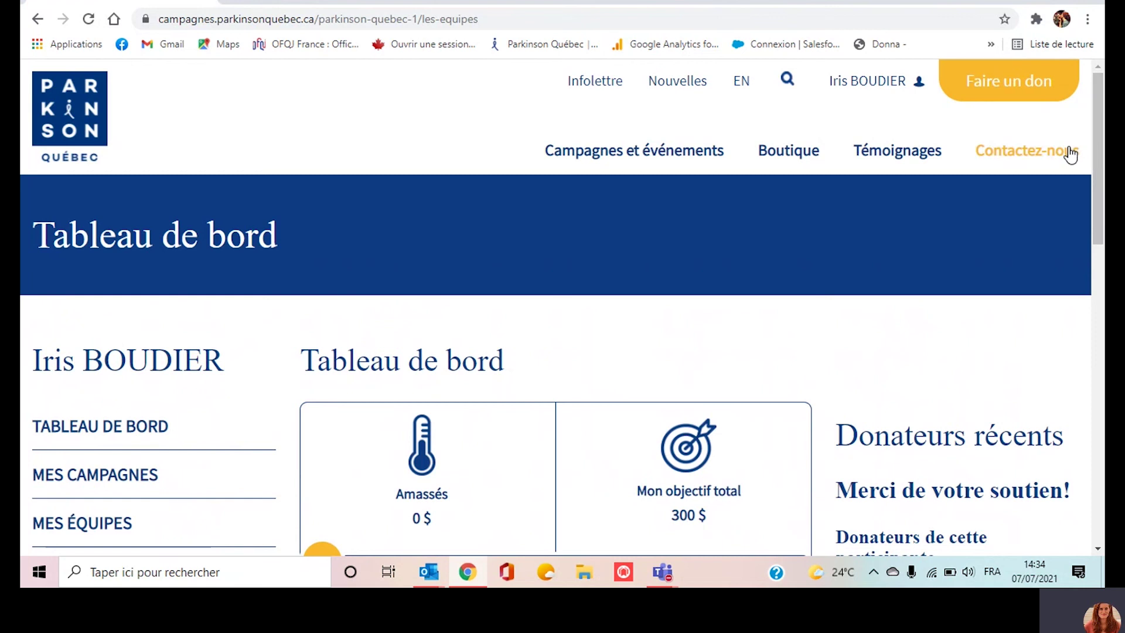
Open the Défi Velo Parkinson Québec 2021 details from Campagnes et événements and start an online donation to the campaign.
left_click(596, 159)
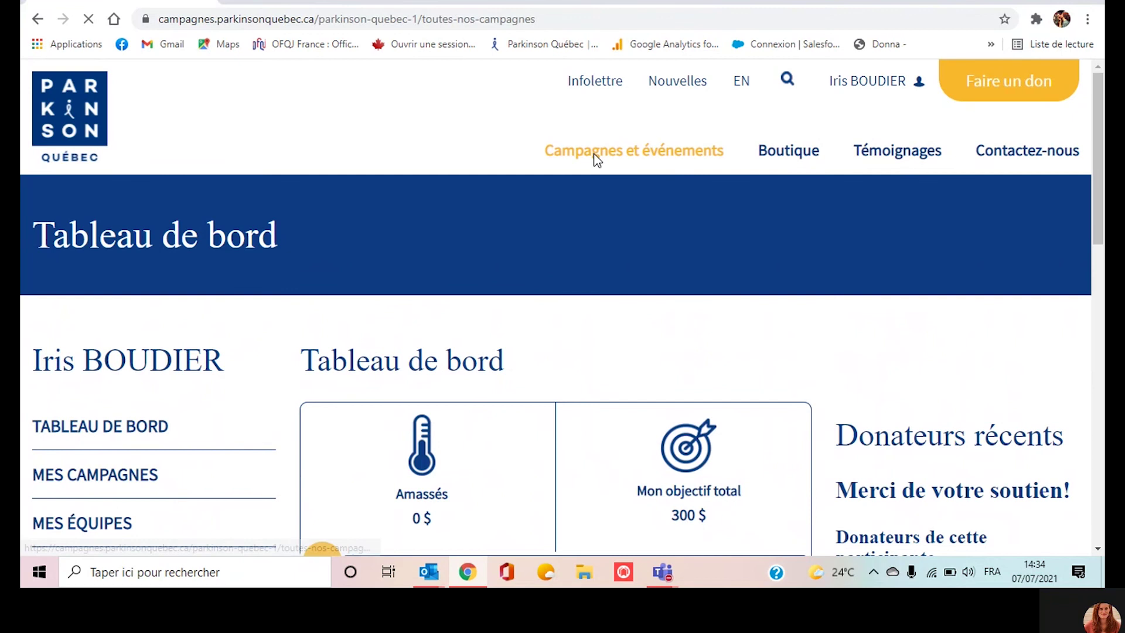
scroll(547, 306, "down", 1)
scroll(811, 269, "down", 1)
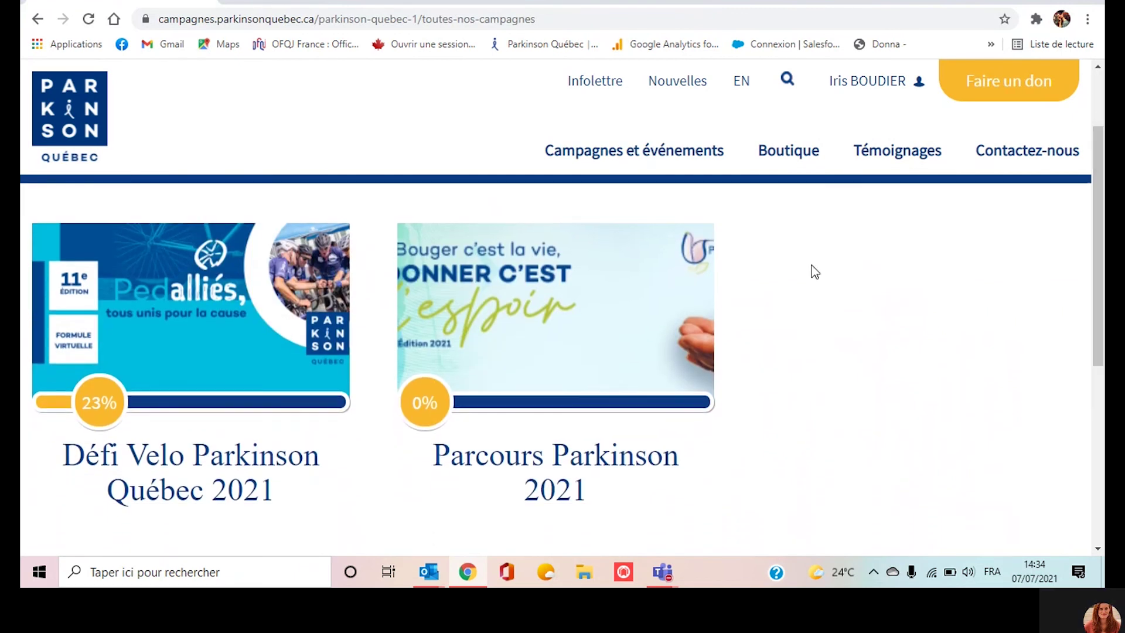
mouse_move(162, 345)
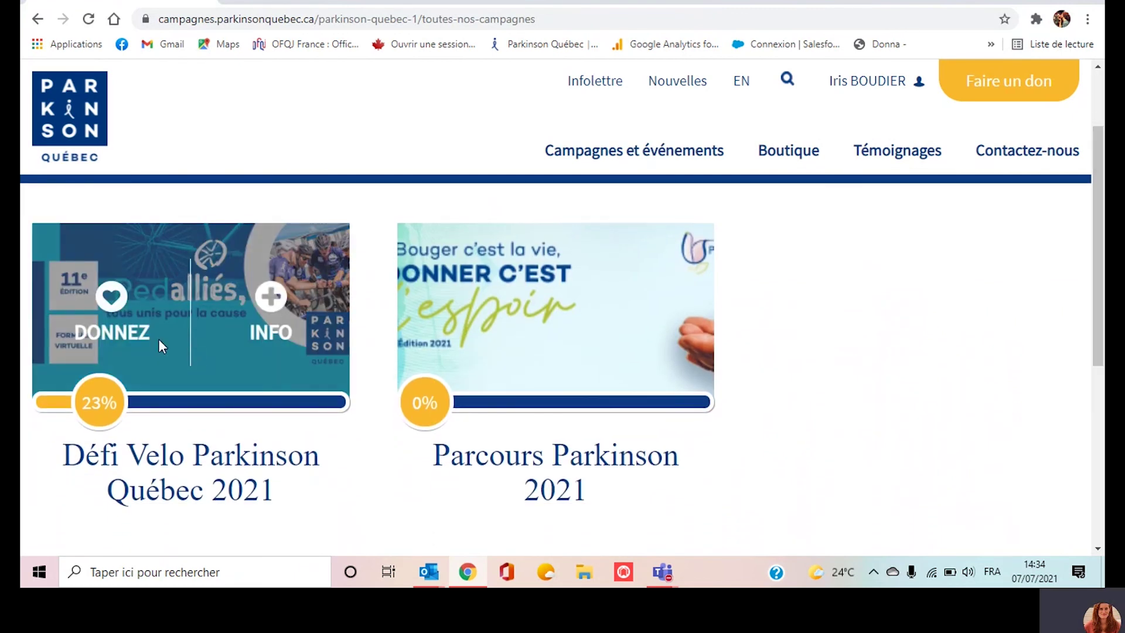
left_click(278, 300)
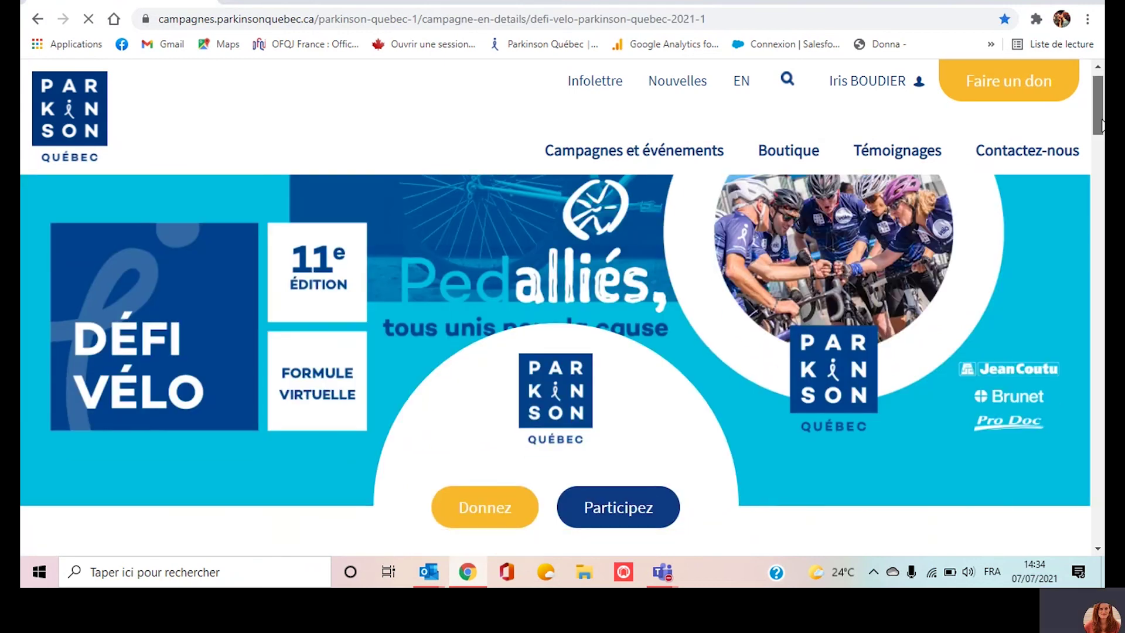
left_click_drag(1099, 118, 1101, 145)
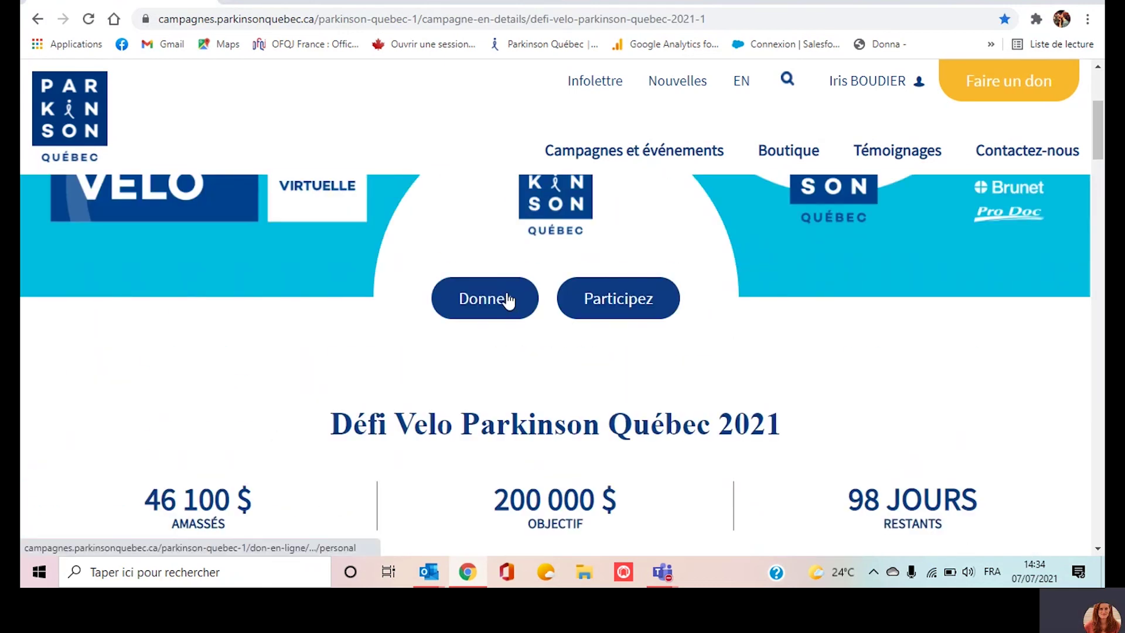
left_click(507, 300)
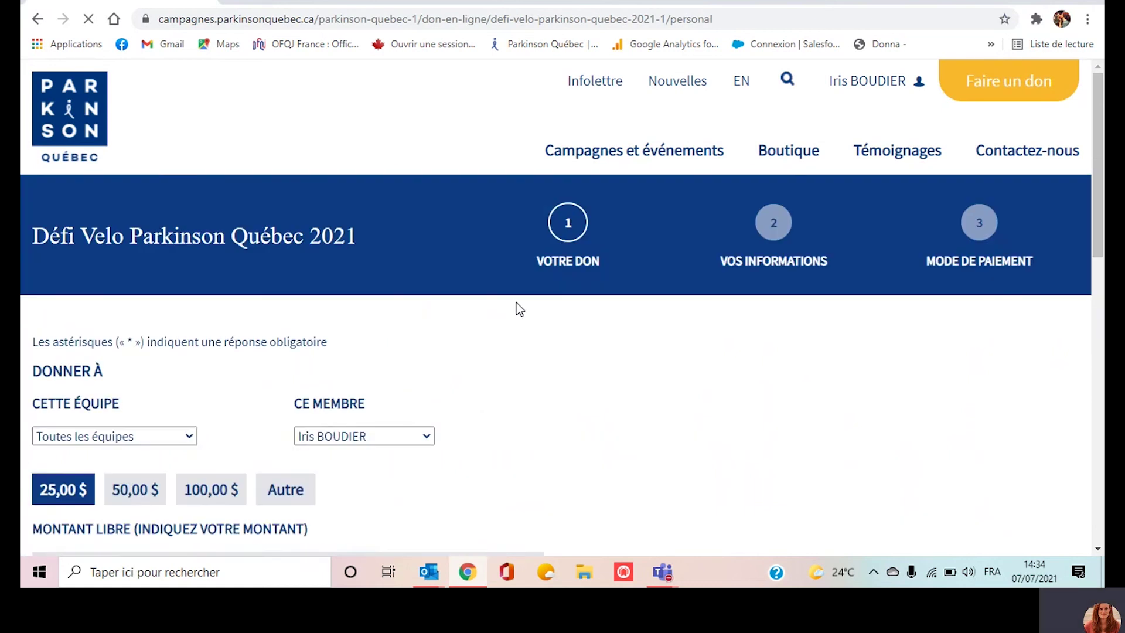
Review the donation form's recipient section and browse the teams that can receive the donation, keeping Toutes les équipes.
scroll(562, 363, "down", 2)
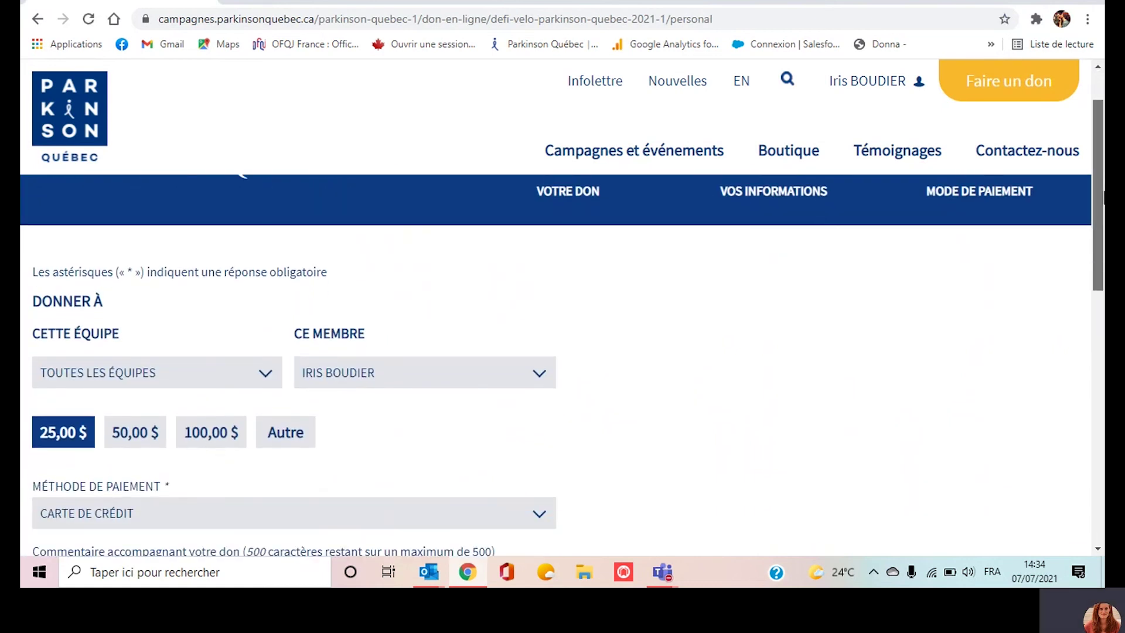
scroll(486, 258, "down", 1)
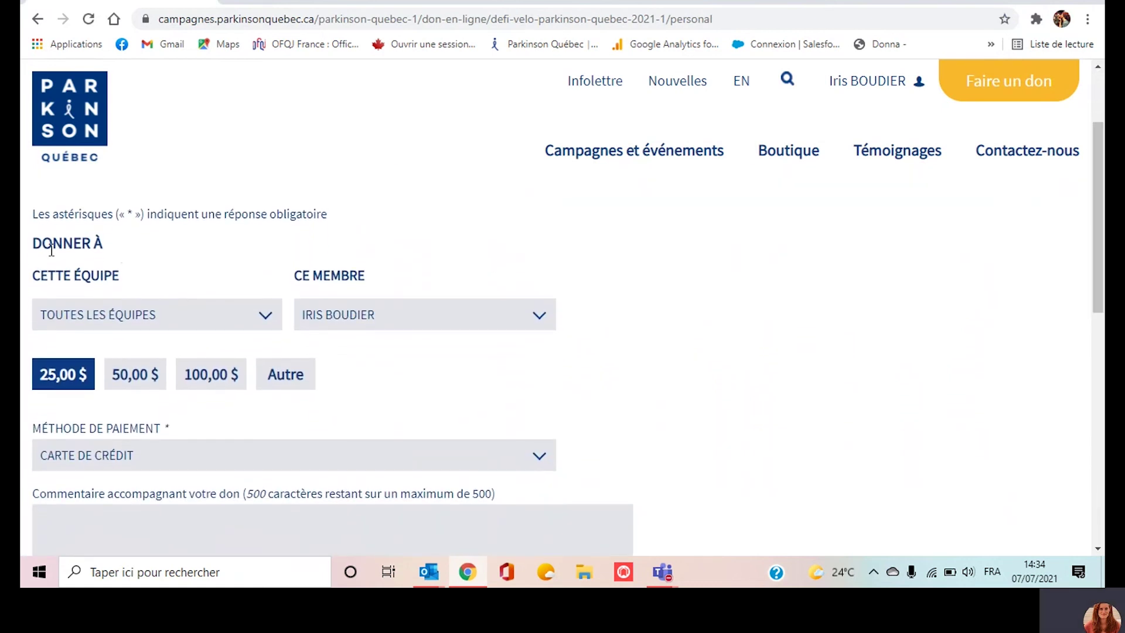
left_click(240, 328)
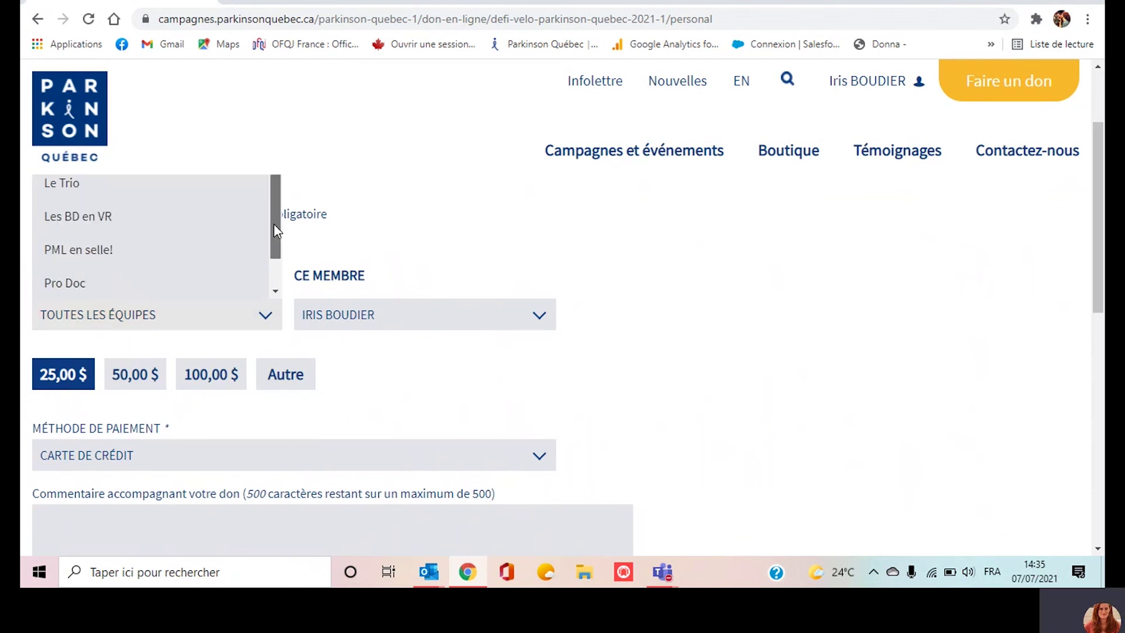
scroll(266, 227, "down", 1)
scroll(266, 227, "up", 1)
left_click(485, 164)
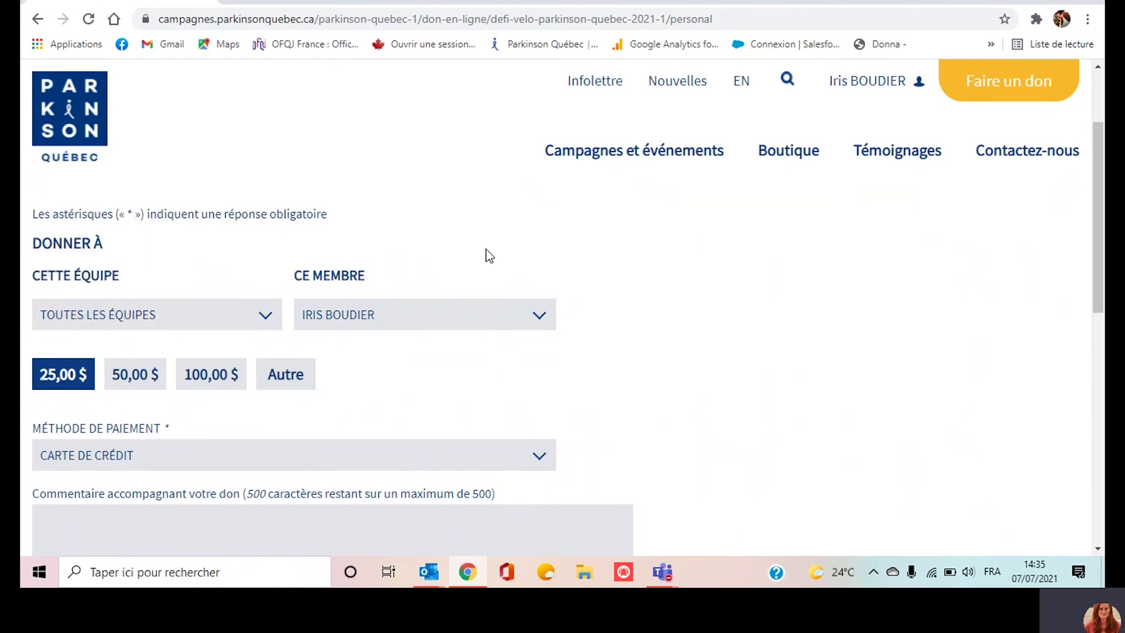
Browse the members who can receive the donation, keeping the current participant selected.
left_click(537, 317)
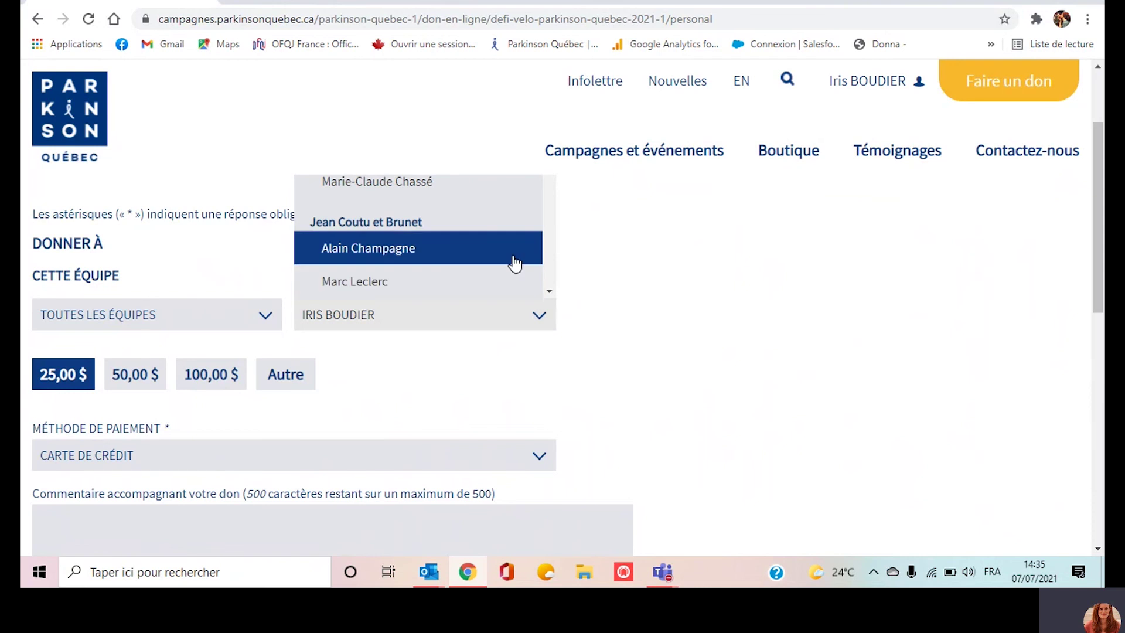
scroll(499, 292, "up", 2)
left_click_drag(549, 186, 573, 329)
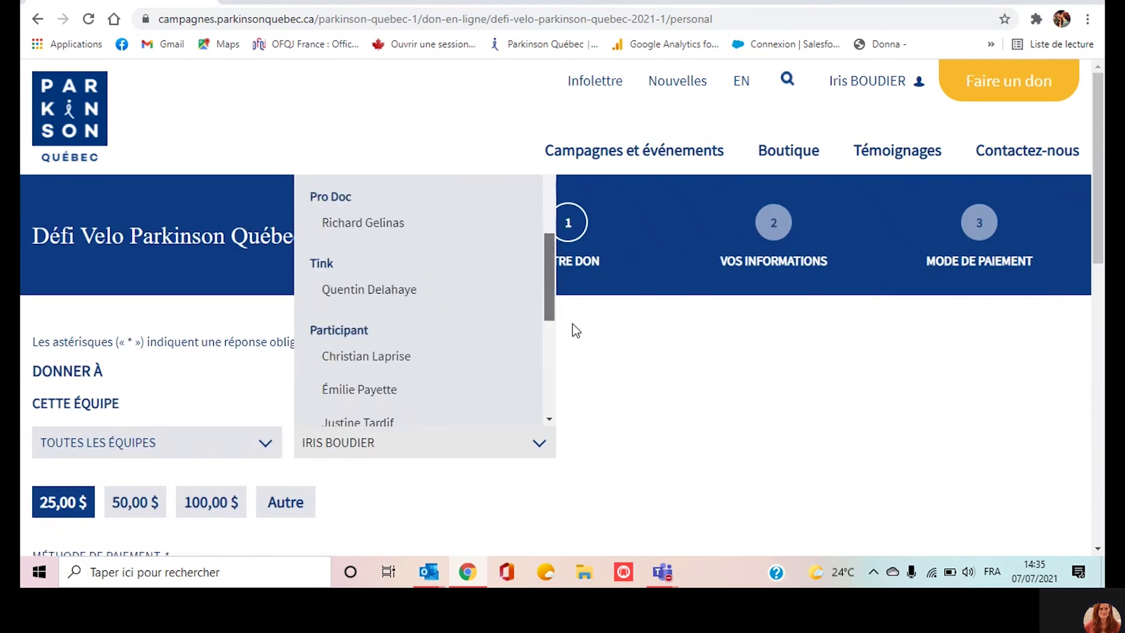
left_click(588, 410)
Choose Autre as the donation amount and review the free amount, payment method, comment and frequency options.
left_click_drag(1099, 162, 1100, 258)
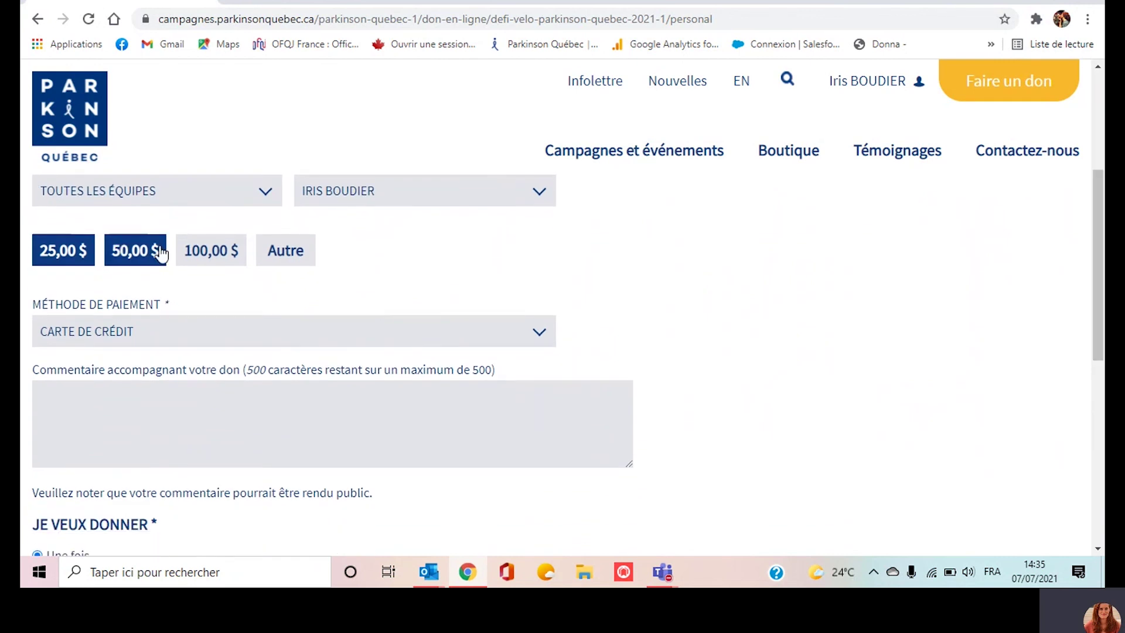
left_click(280, 252)
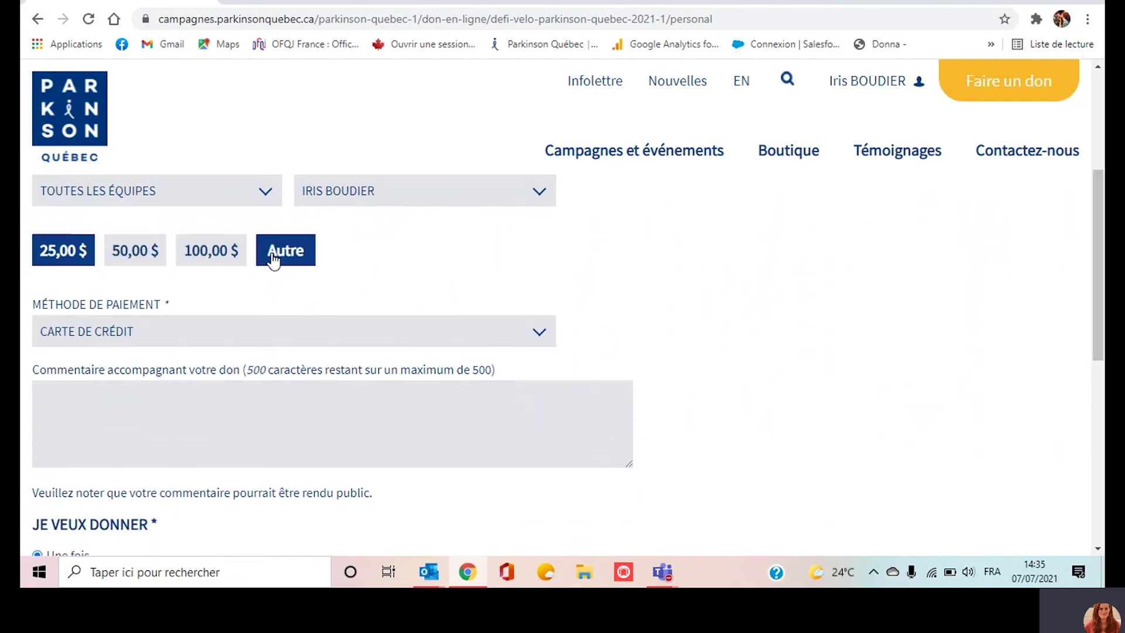
left_click(273, 259)
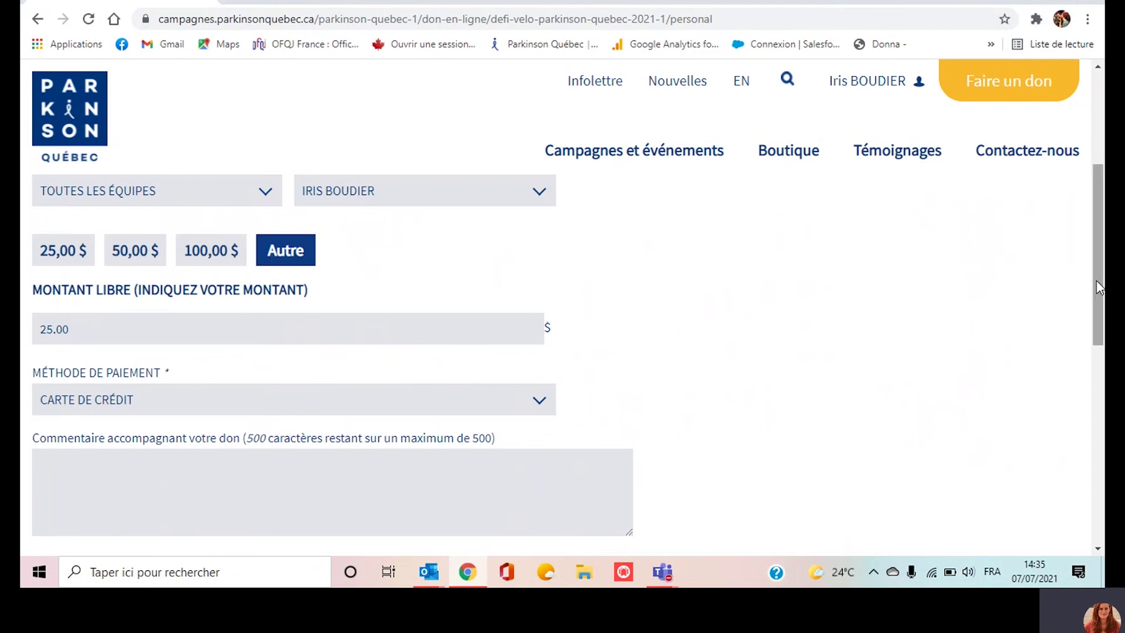
scroll(230, 275, "down", 2)
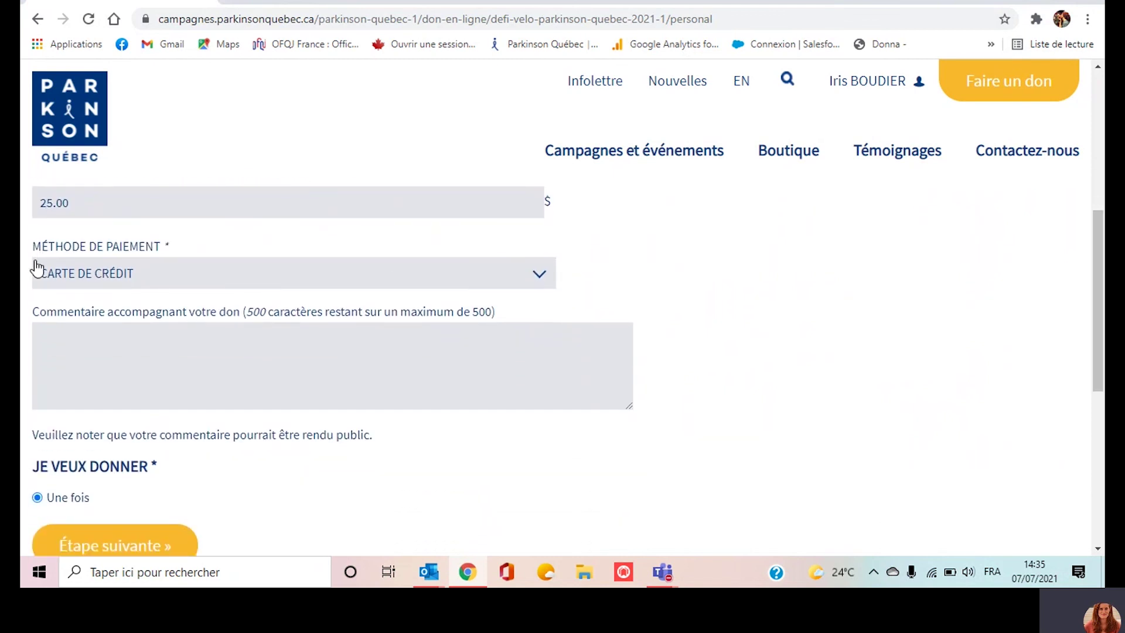
scroll(1102, 390, "down", 1)
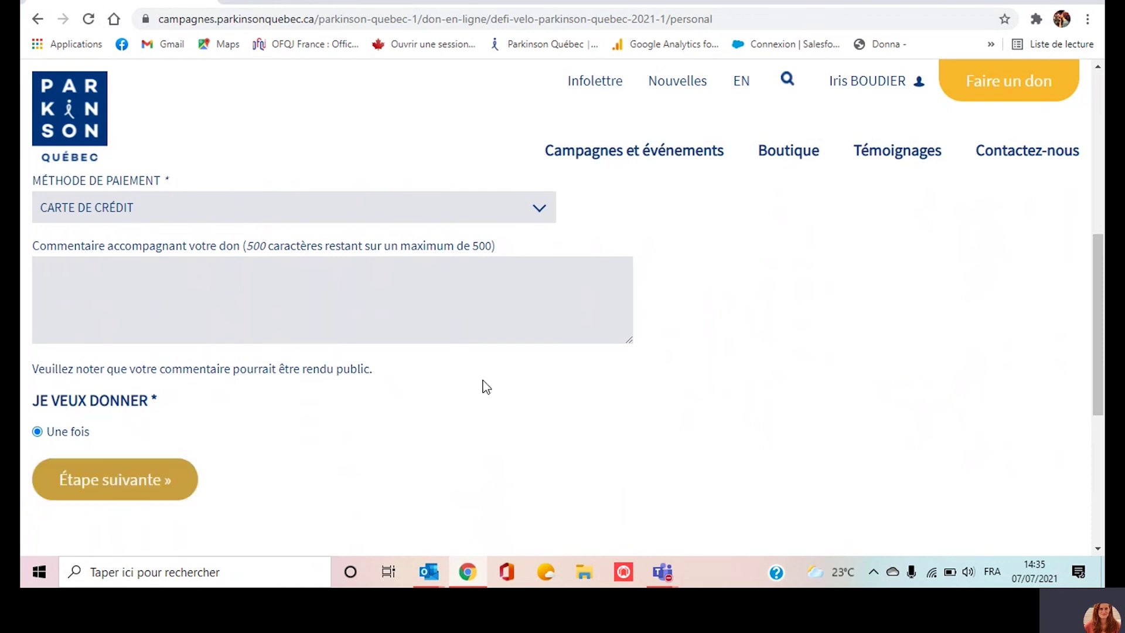
Return to the Défi Velo Parkinson Québec 2021 campaign page and find its details, participants and teams section.
left_click(33, 25)
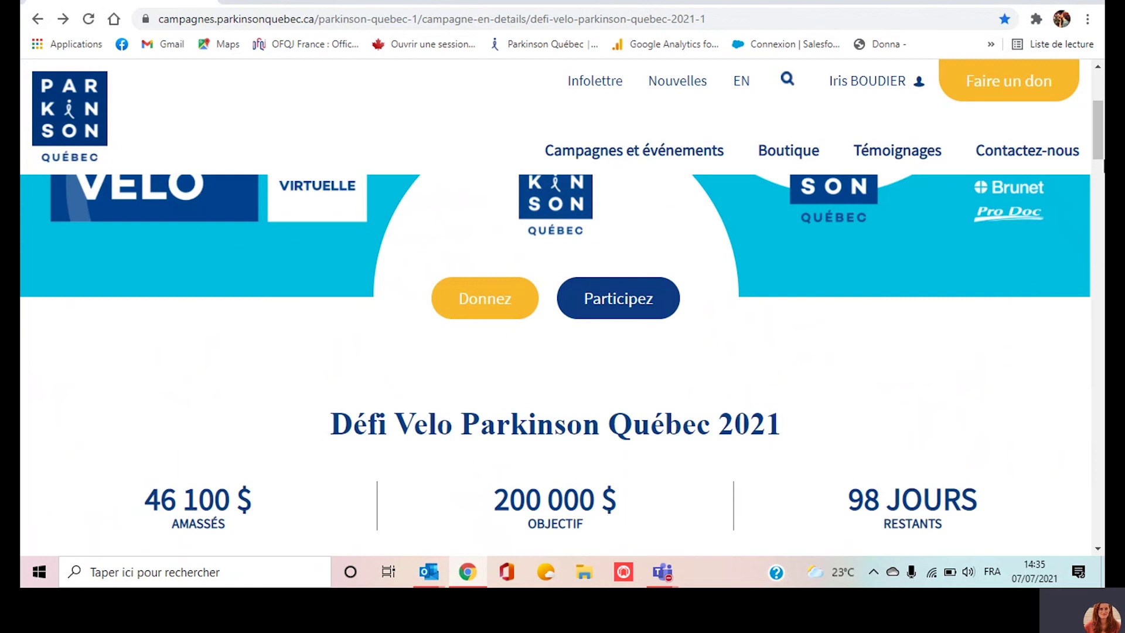
scroll(1103, 270, "down", 12)
scroll(1104, 261, "down", 12)
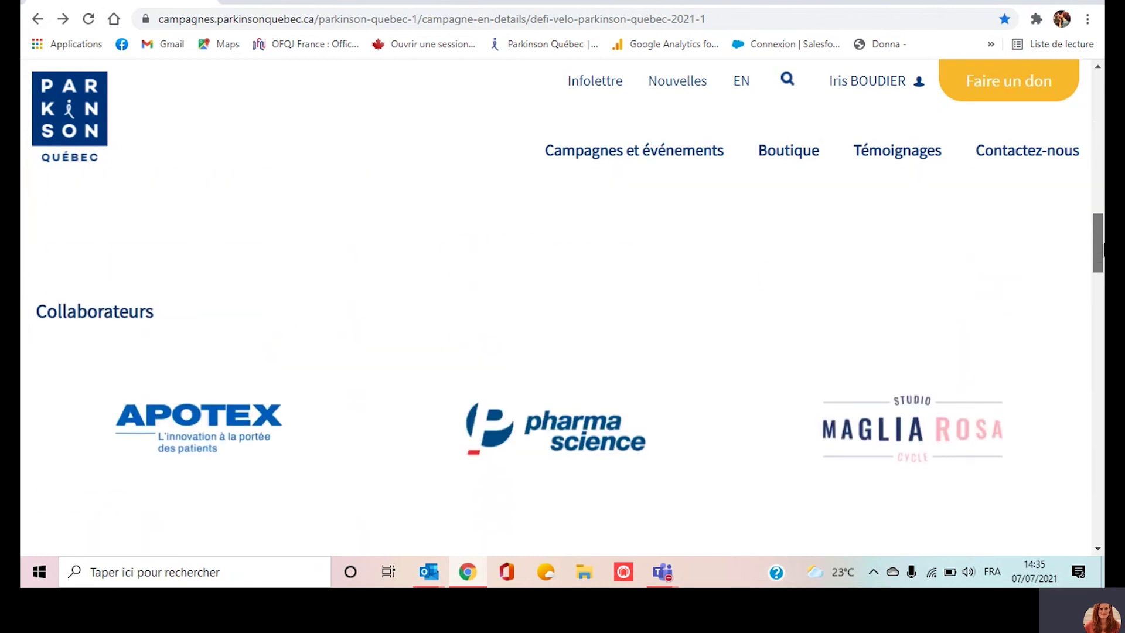
scroll(1100, 333, "down", 2)
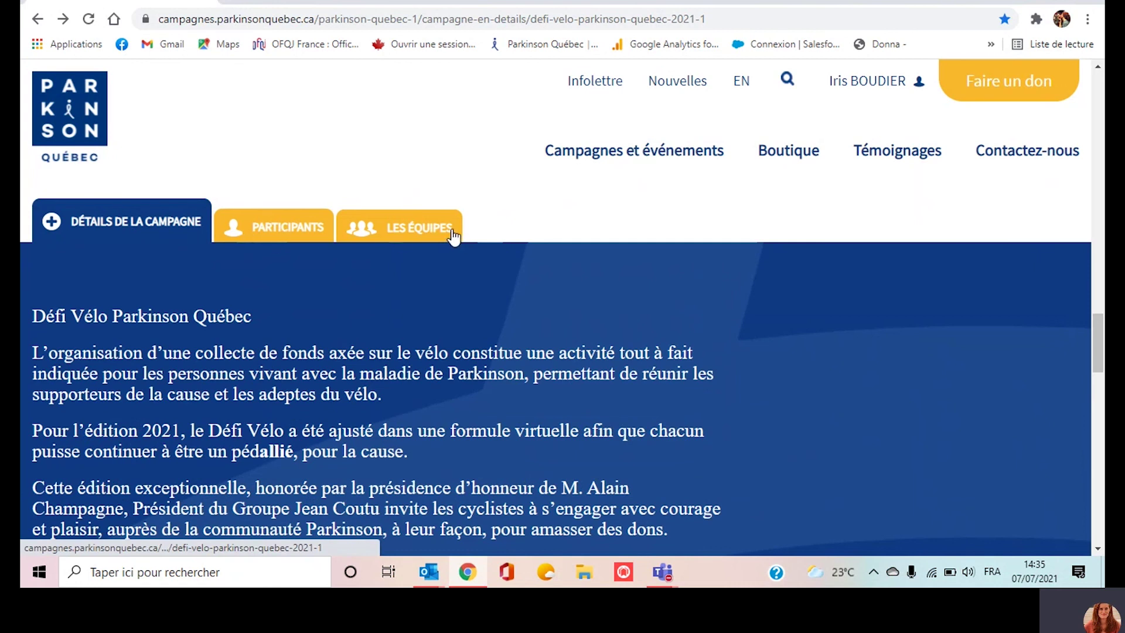
Open the current participant's information page from the campaign's list of participants.
left_click(287, 228)
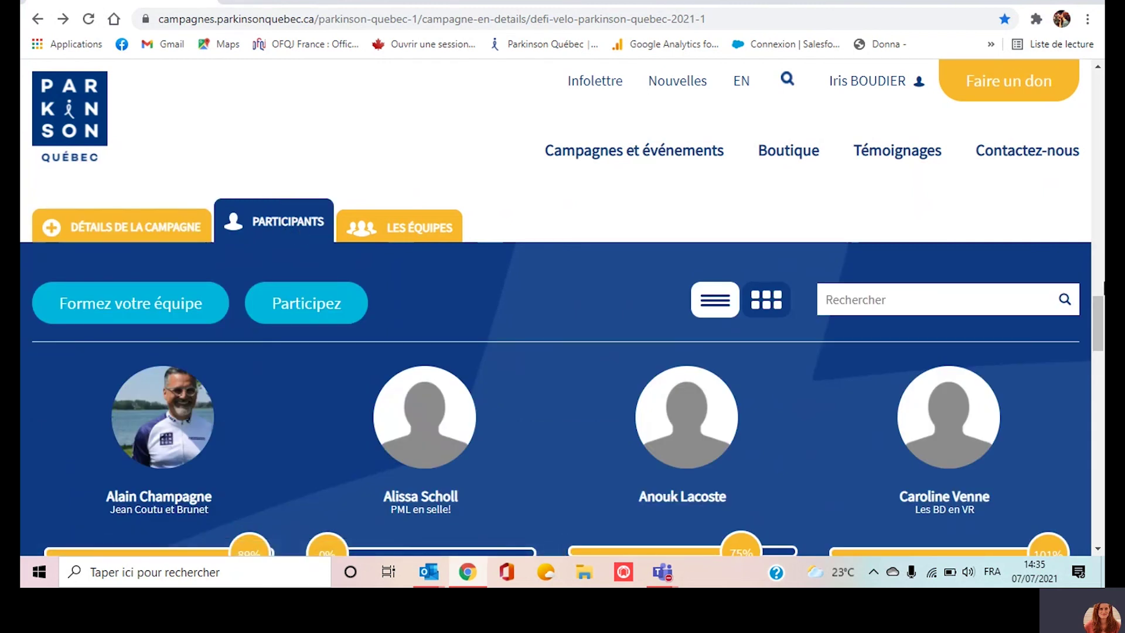
left_click_drag(1100, 317, 1101, 393)
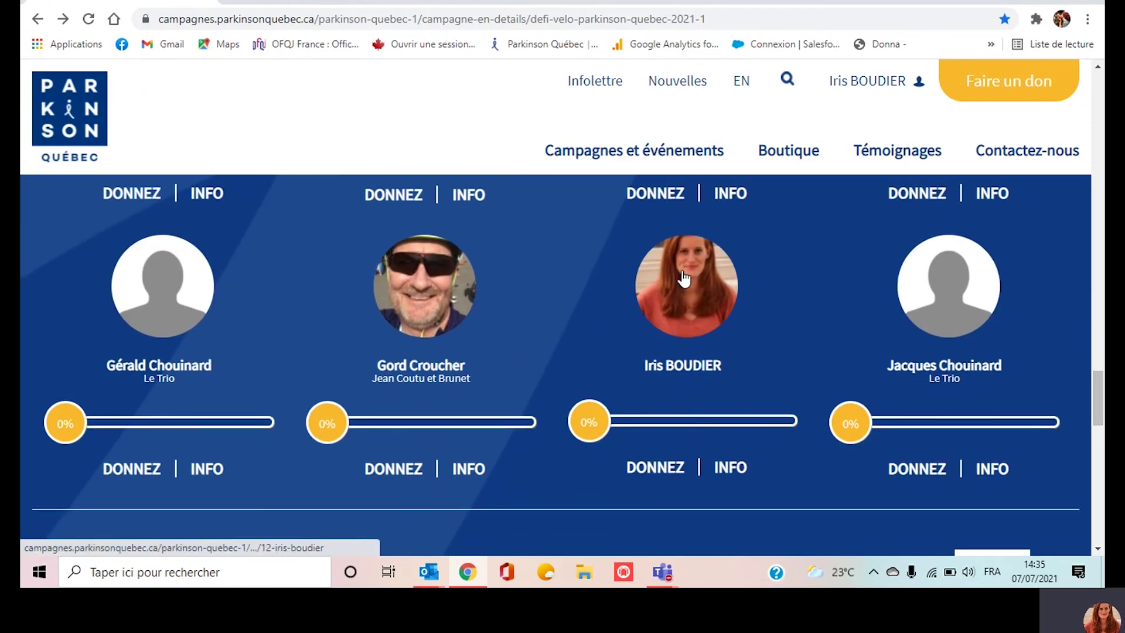
left_click(736, 471)
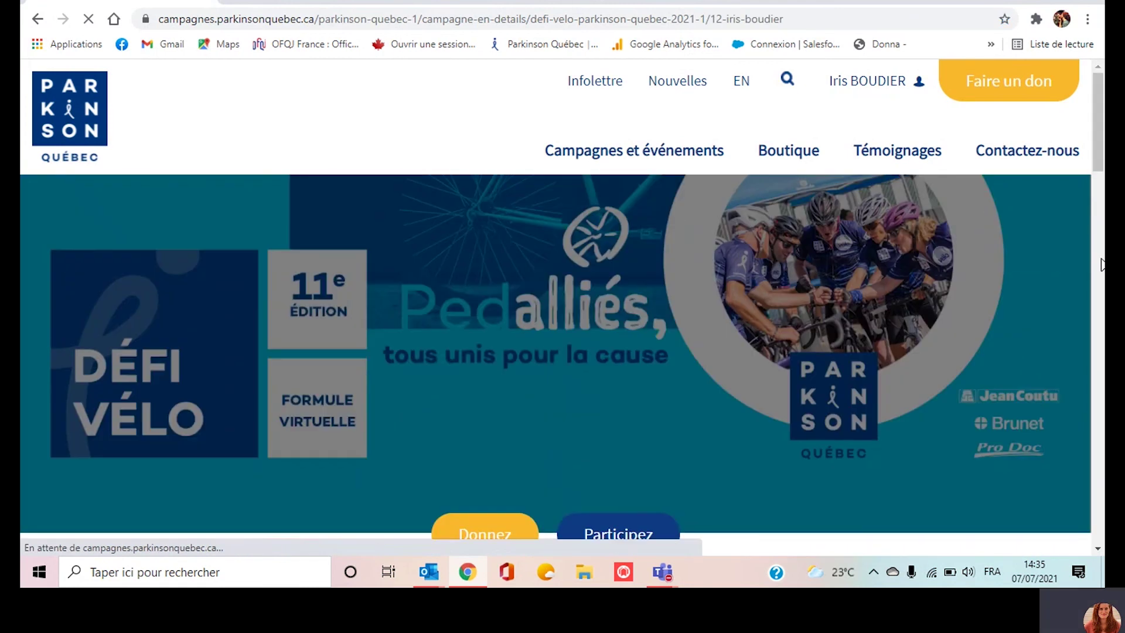
Select the full web address of the participant's page and copy it for sharing.
left_click(432, 21)
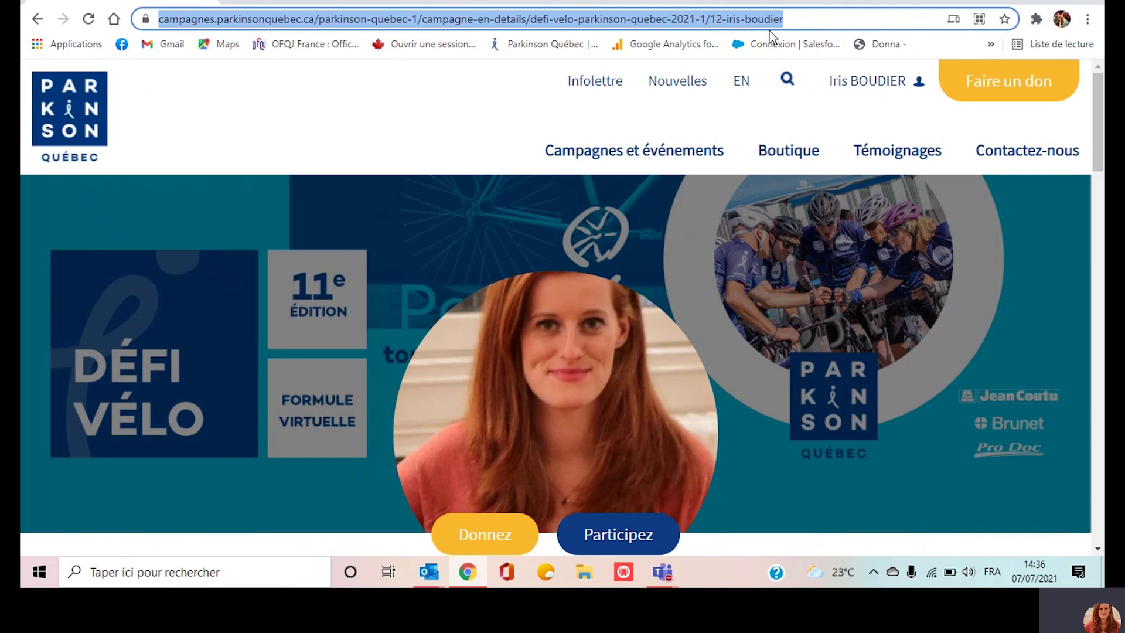
left_click_drag(1101, 89, 1103, 202)
left_click(545, 23)
triple_click(543, 23)
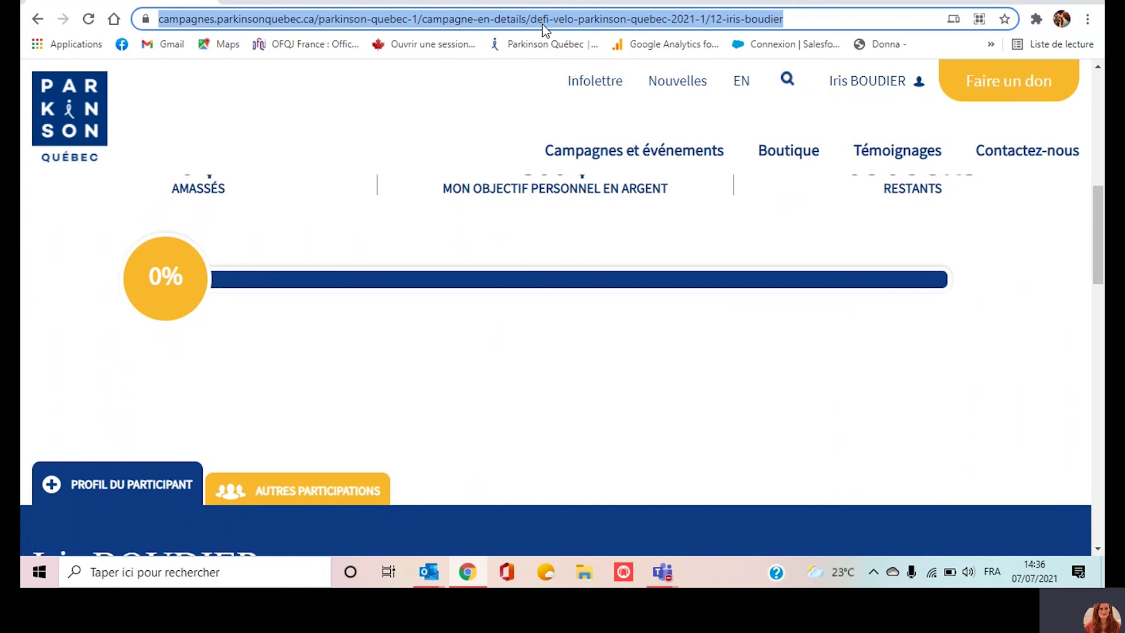
right_click(543, 23)
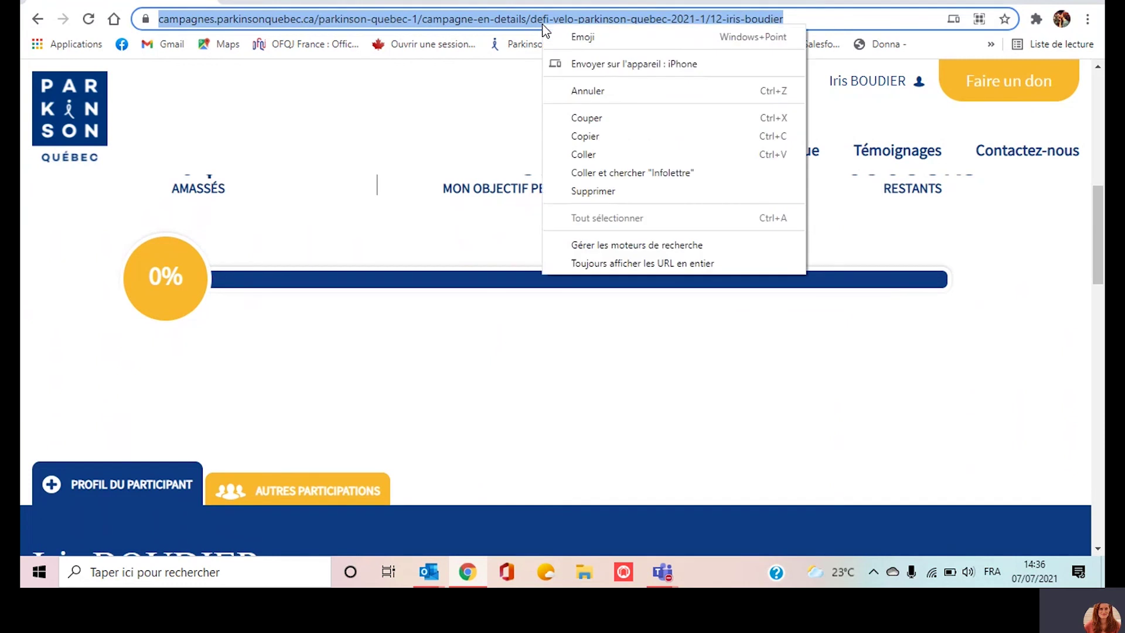
left_click(619, 129)
left_click(621, 120)
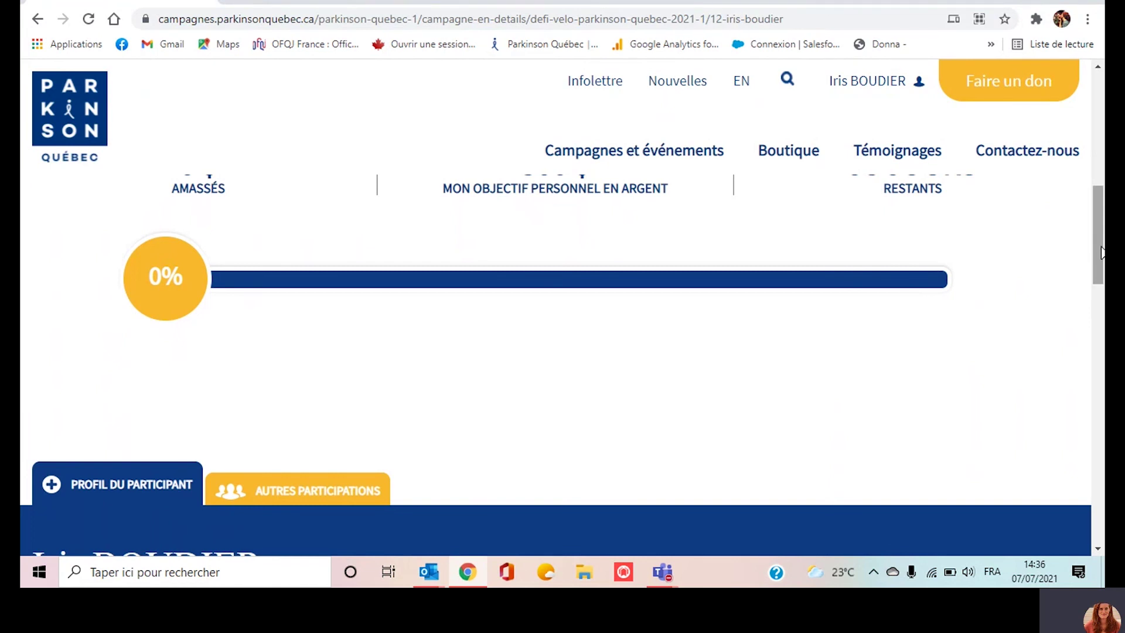
Review the participant page's profile text, fundraising figures, latest news, campaign countdown and donor list.
left_click_drag(1100, 251, 1103, 316)
scroll(181, 328, "up", 1)
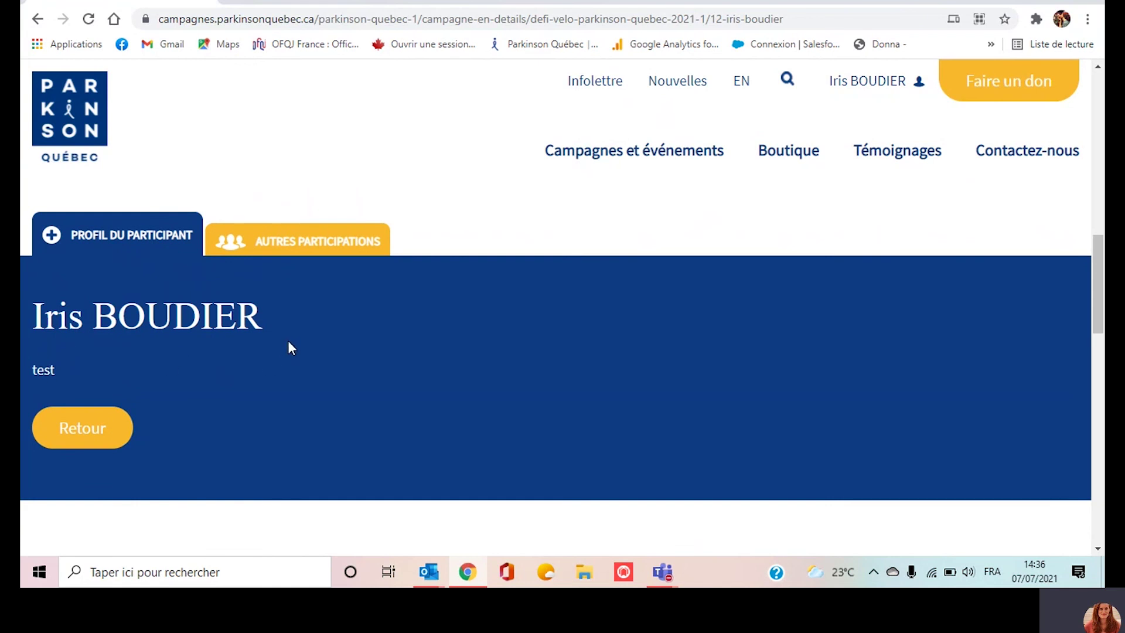
scroll(445, 350, "up", 6)
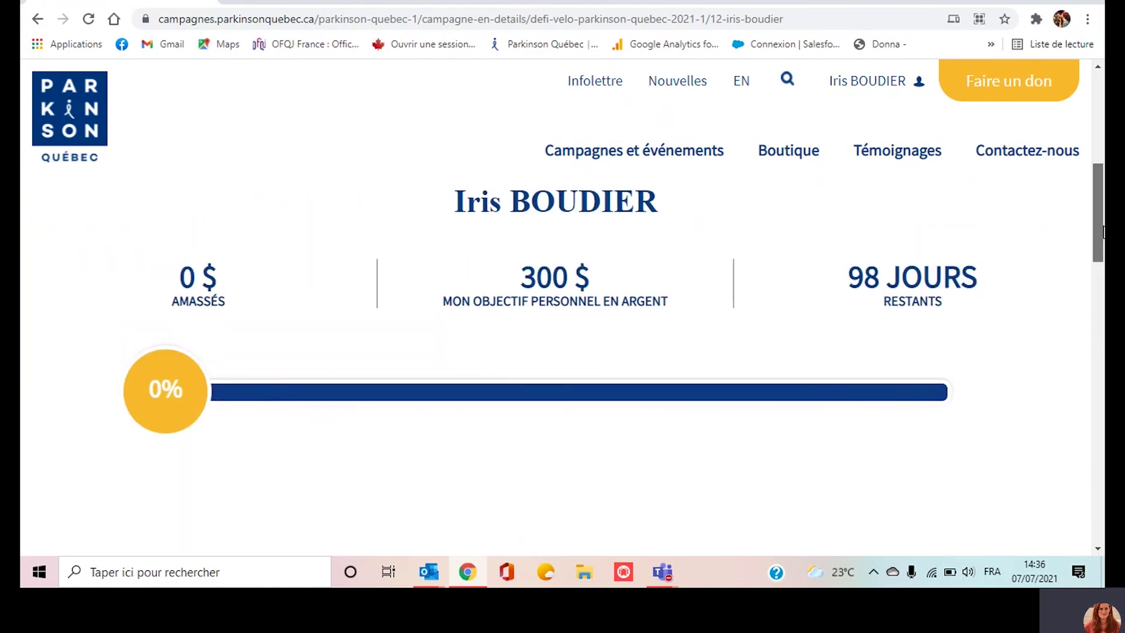
triple_click(483, 366)
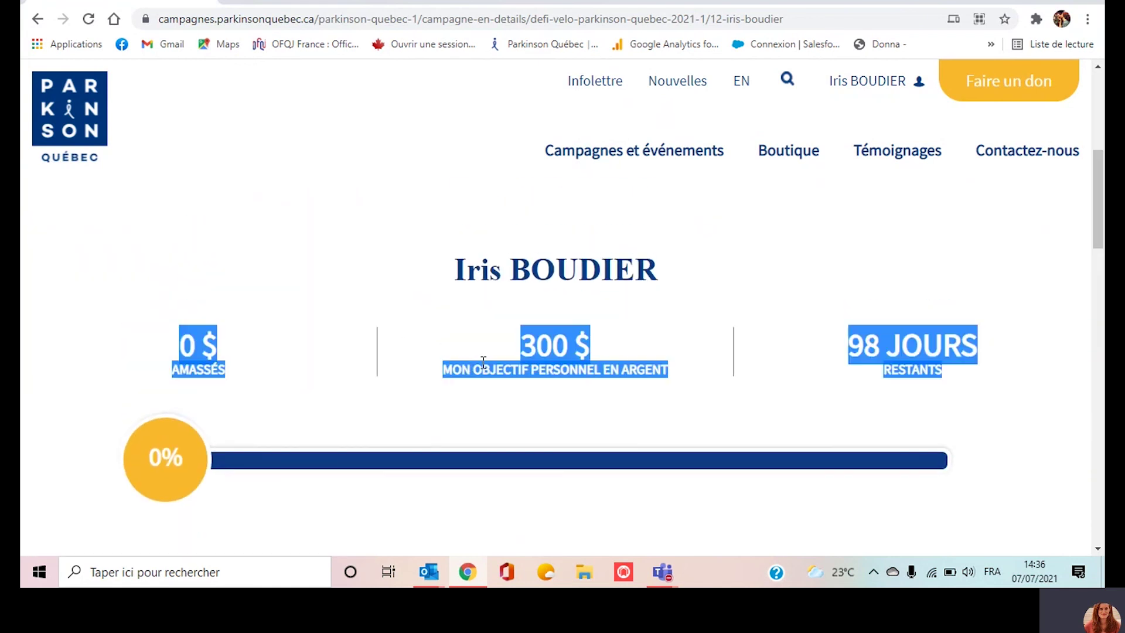
left_click(195, 351)
left_click_drag(1099, 241, 1101, 391)
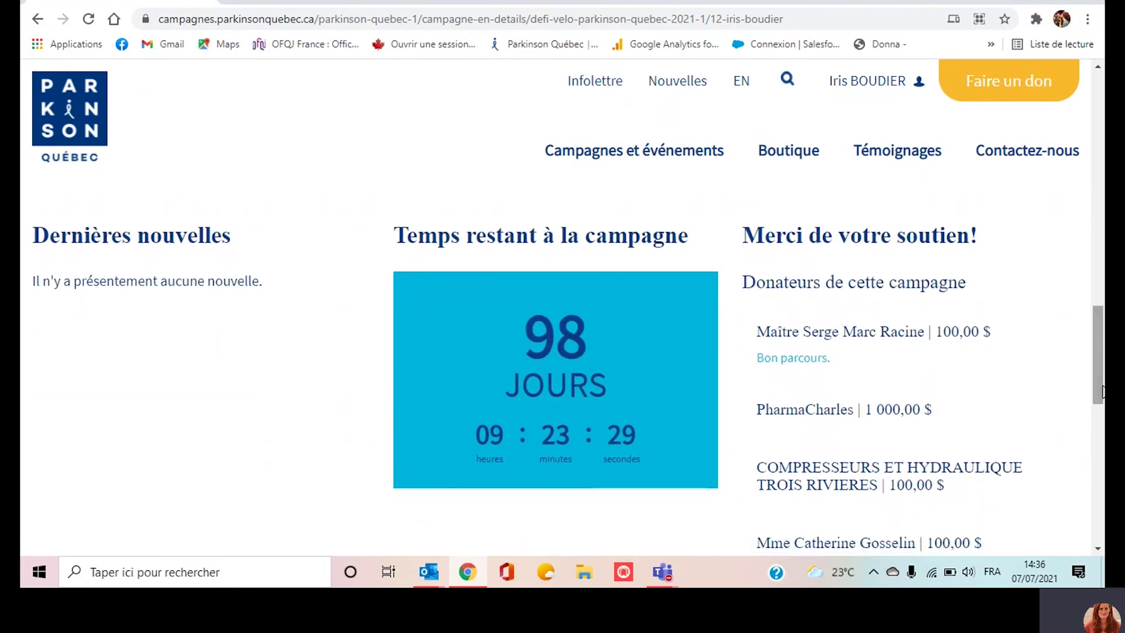
scroll(1079, 337, "down", 1)
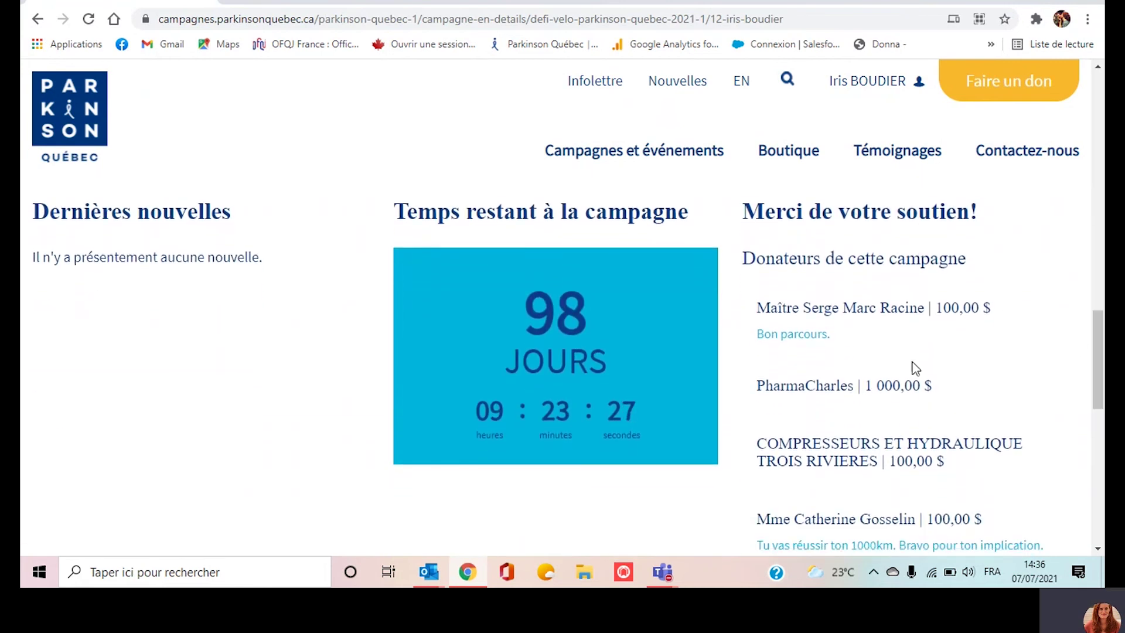
scroll(1103, 346, "down", 3)
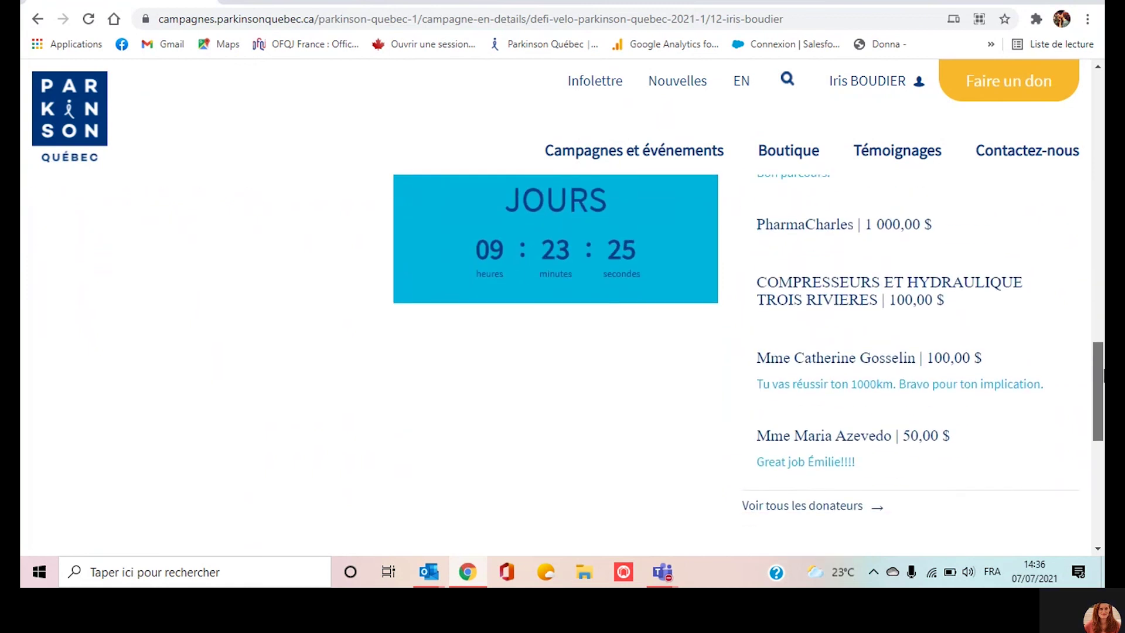
scroll(1103, 342, "up", 3)
left_click_drag(1103, 341, 1097, 120)
Return to the Défi Velo Parkinson Québec 2021 campaign page and bring up its banner with the Donnez and Participez options.
left_click(35, 23)
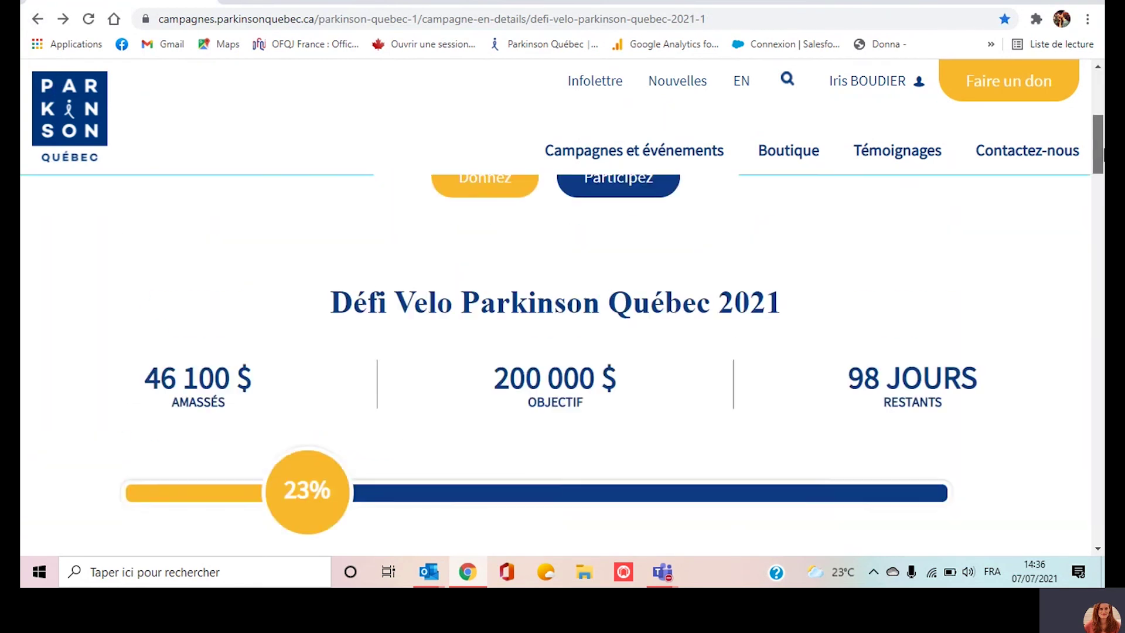
left_click_drag(1102, 149, 1102, 104)
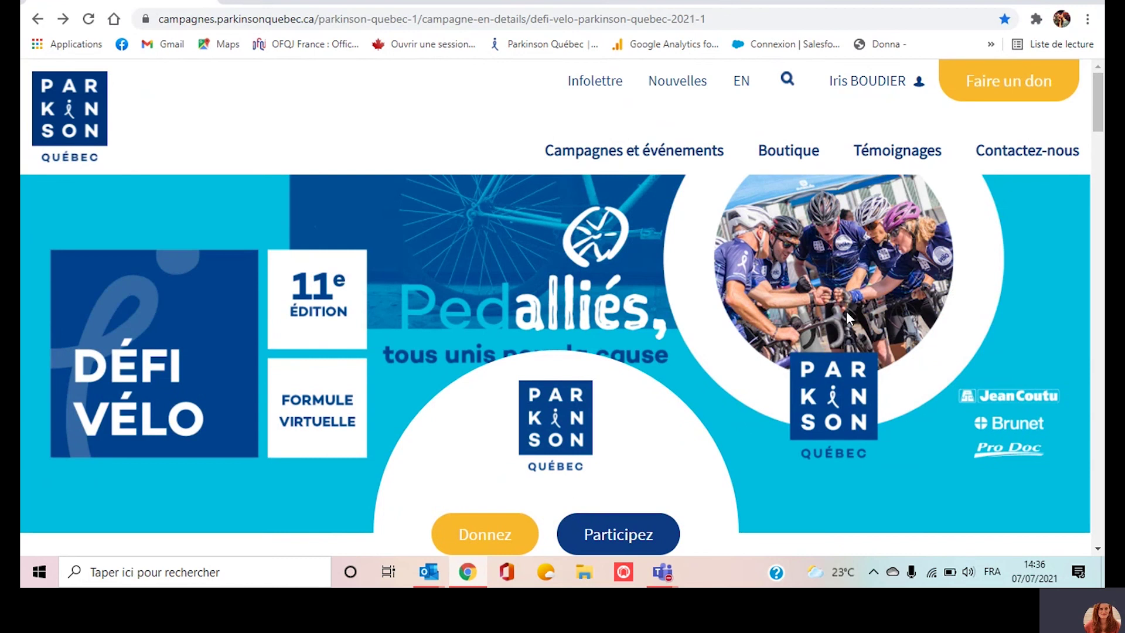
scroll(846, 311, "down", 1)
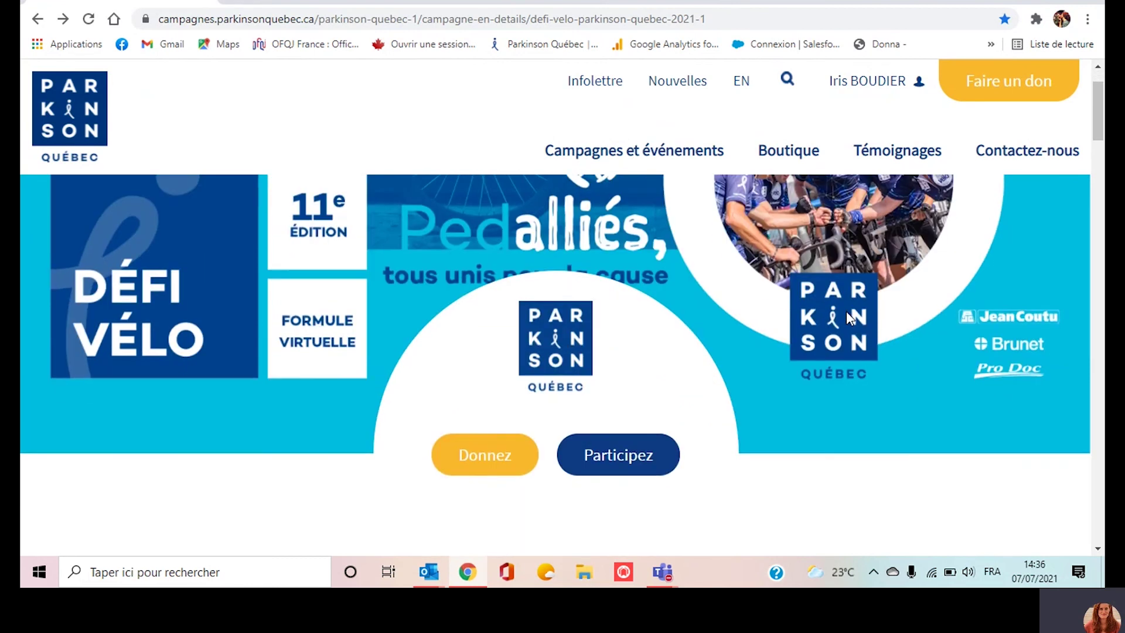
scroll(846, 311, "up", 1)
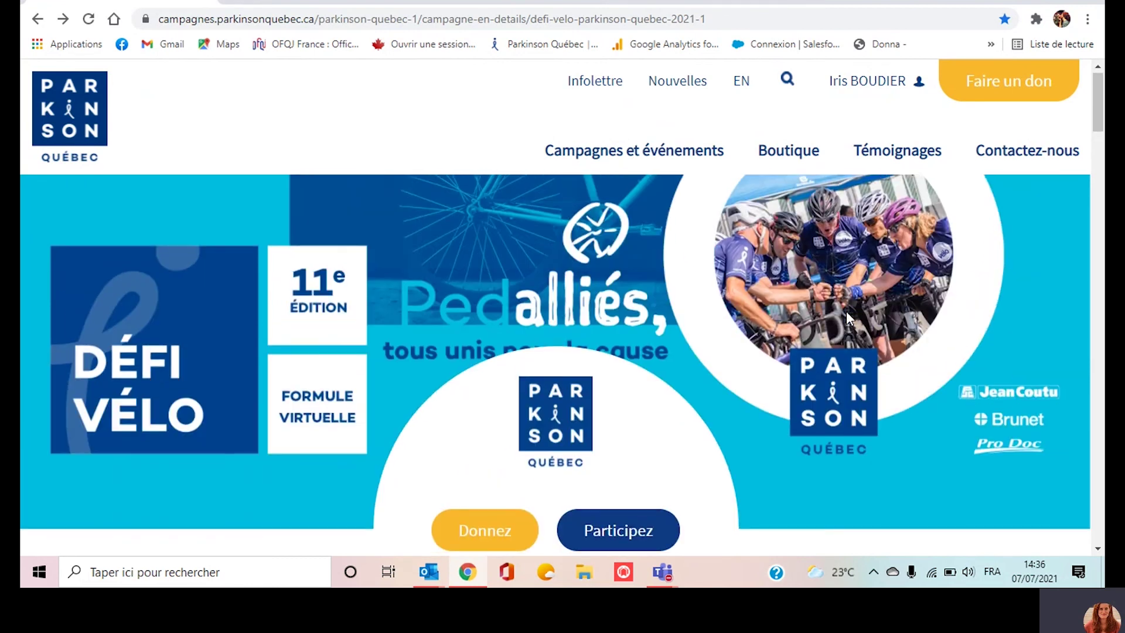